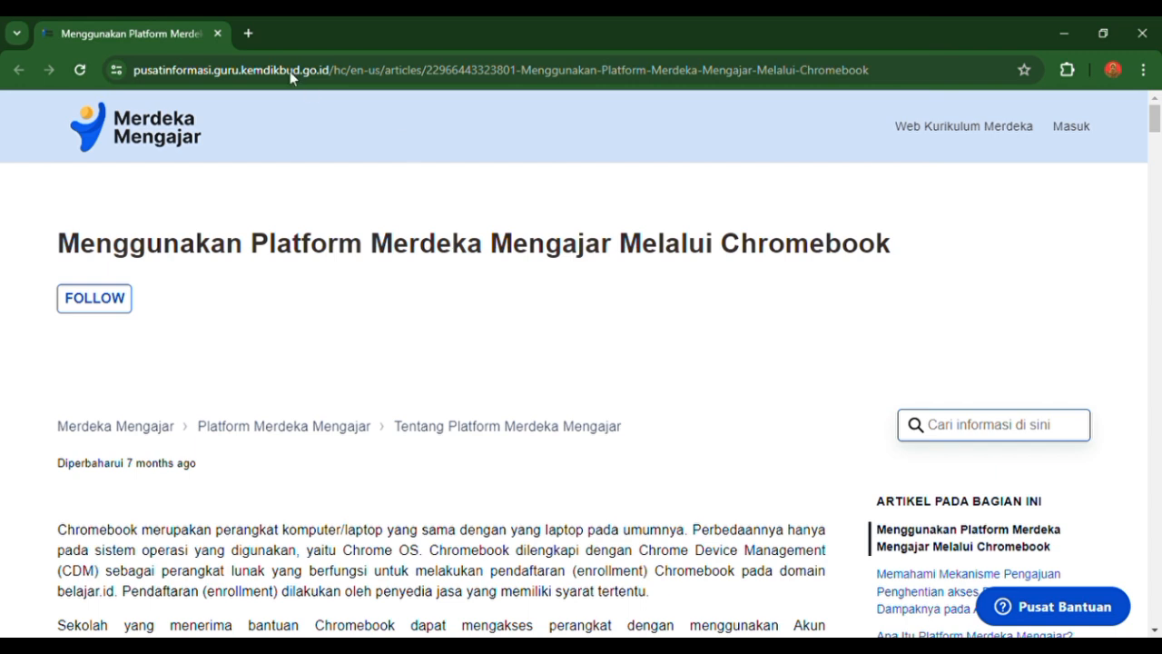
- Search the web for "pmm merdeka mengajar" in a new browser tab and open the Merdeka Mengajar home page
click(247, 34)
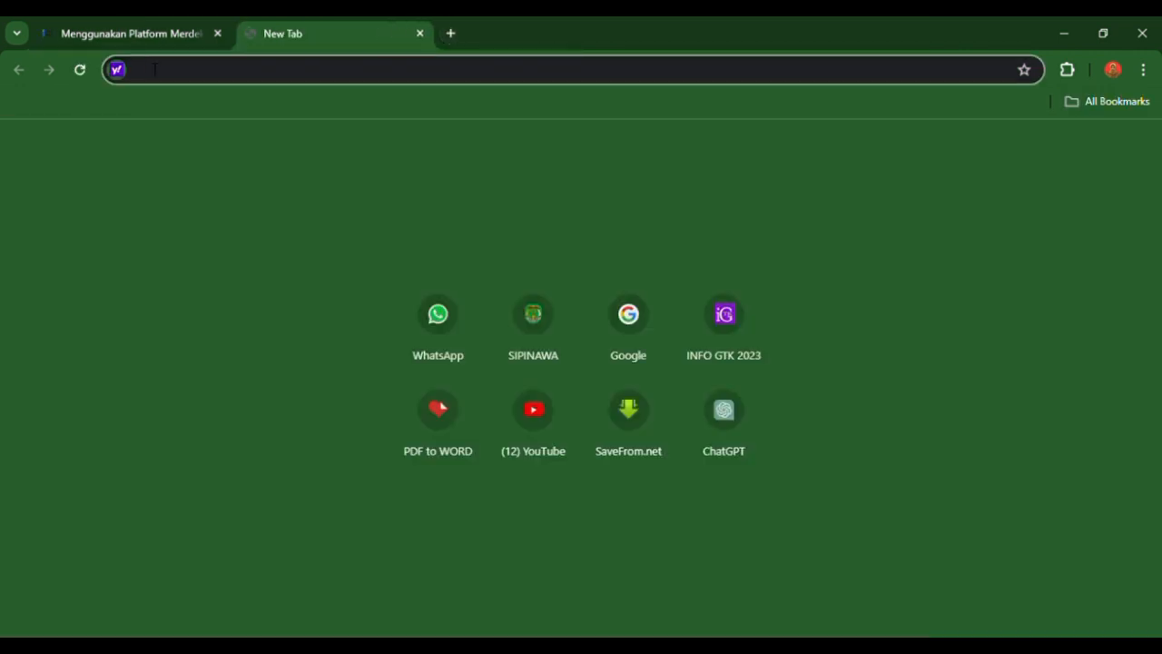
text(pmm)
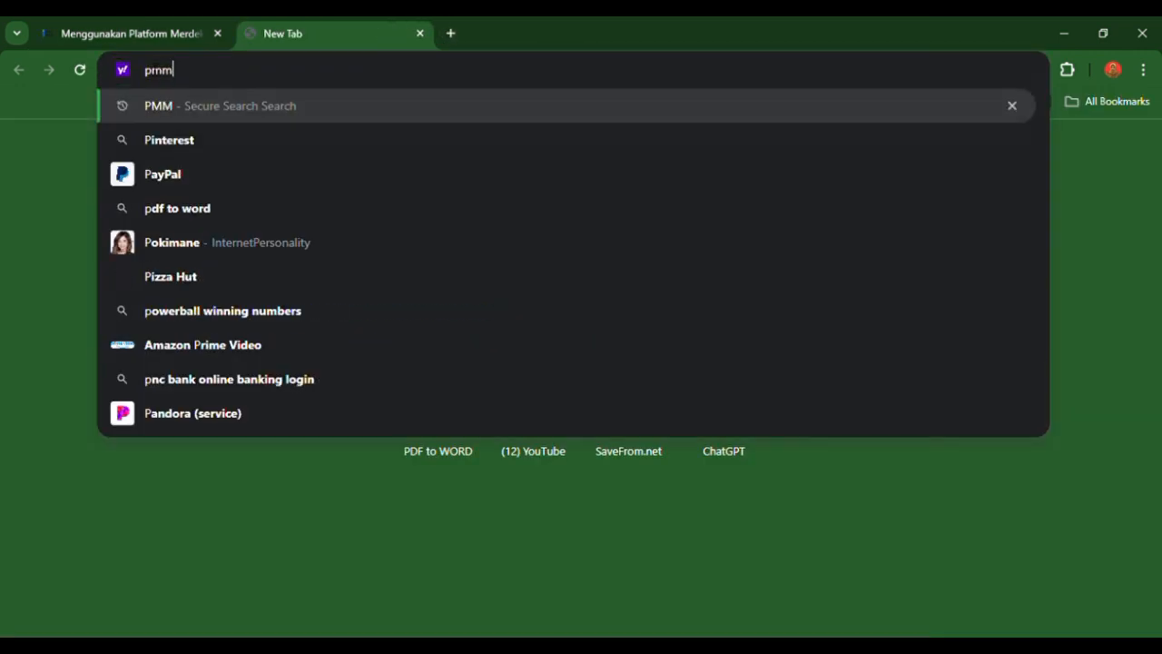
click(219, 138)
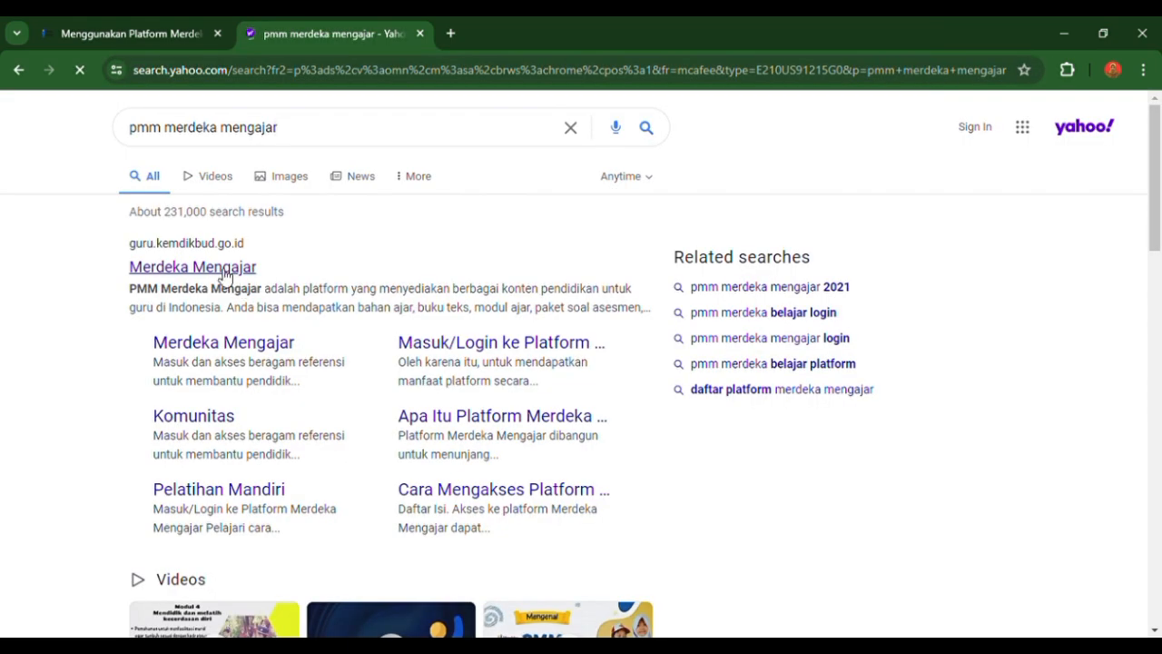
click(221, 270)
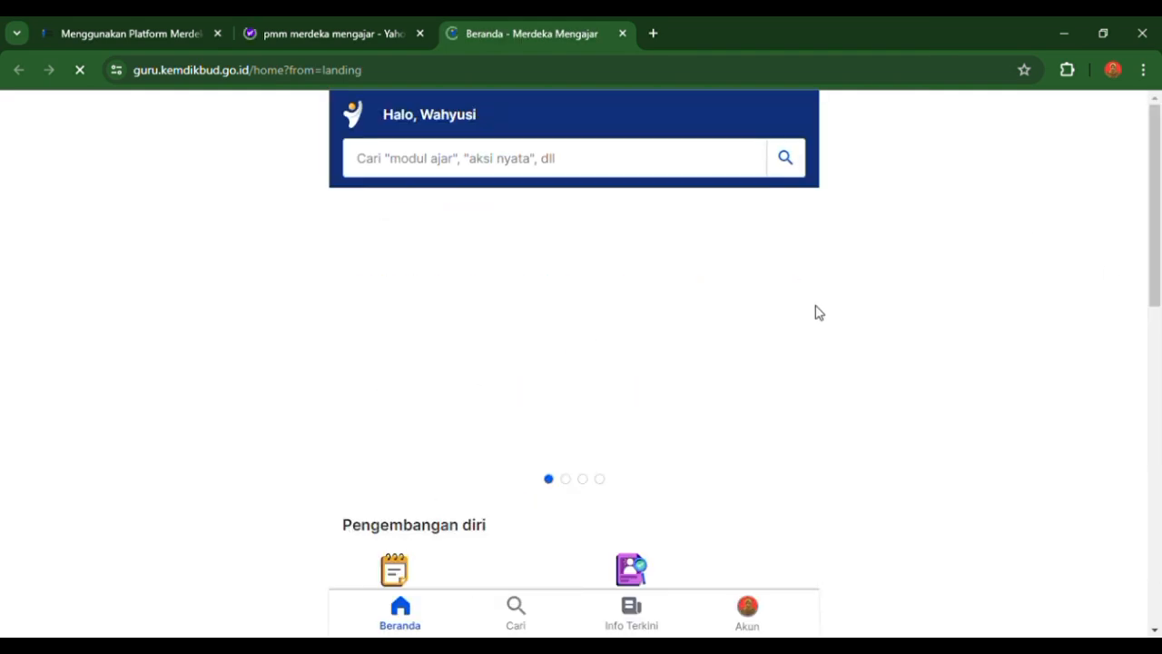
- Open Pengelolaan Kinerja and go to the teacher's Sebagai Pegawai page
drag(1157, 230, 1152, 293)
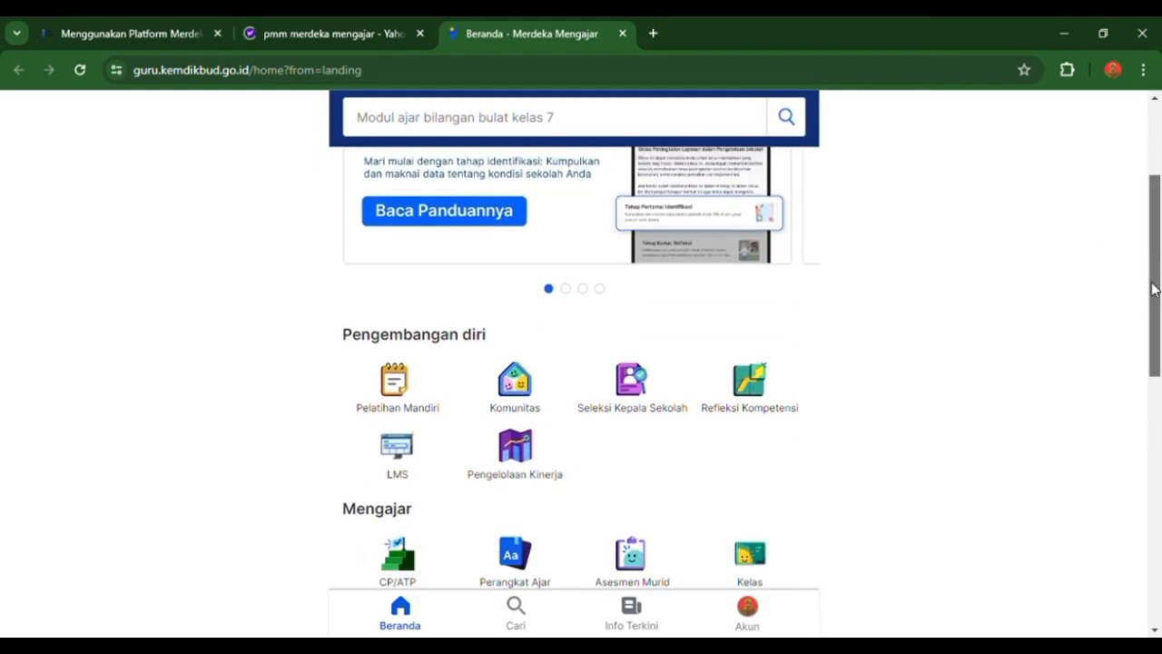
click(528, 465)
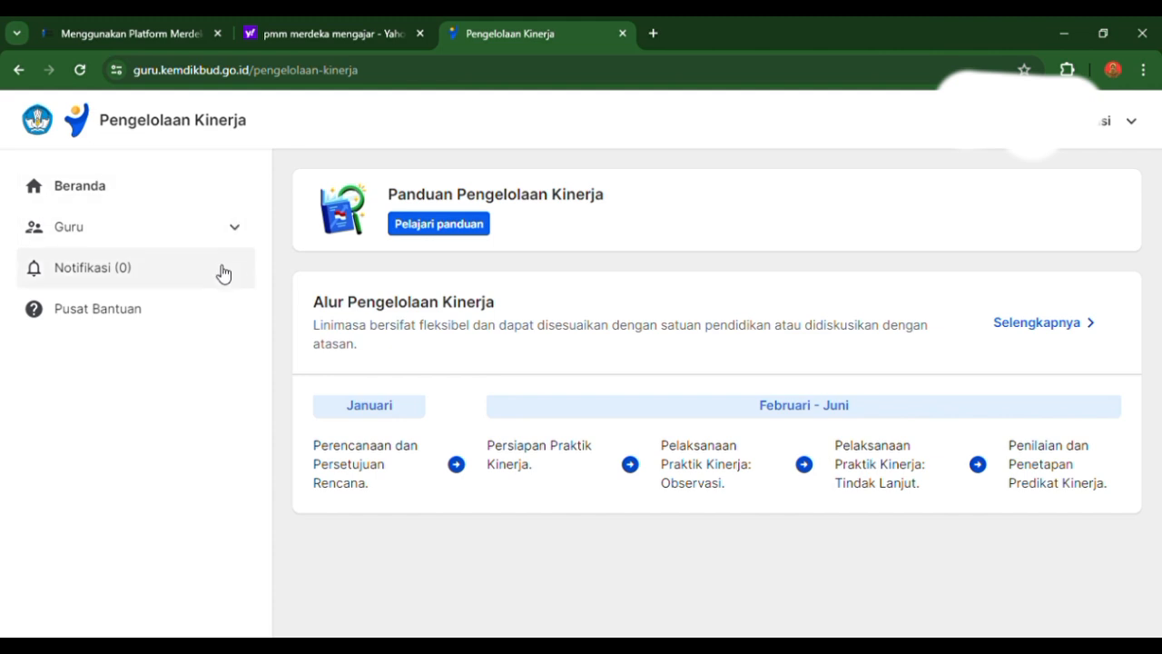
click(235, 228)
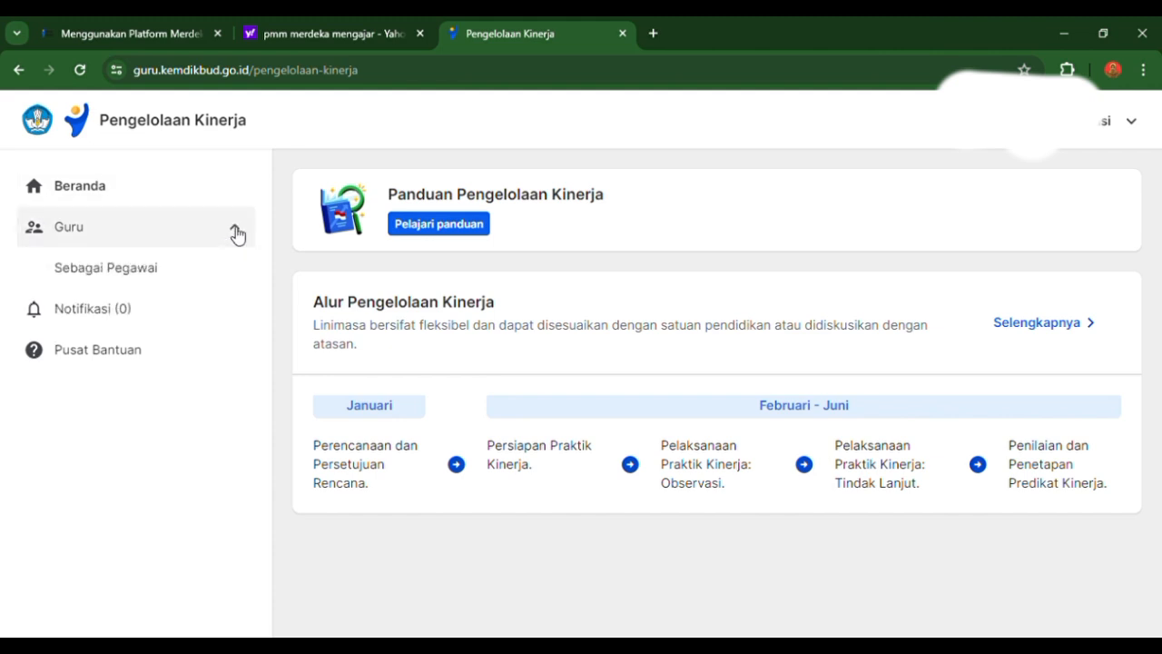
click(224, 276)
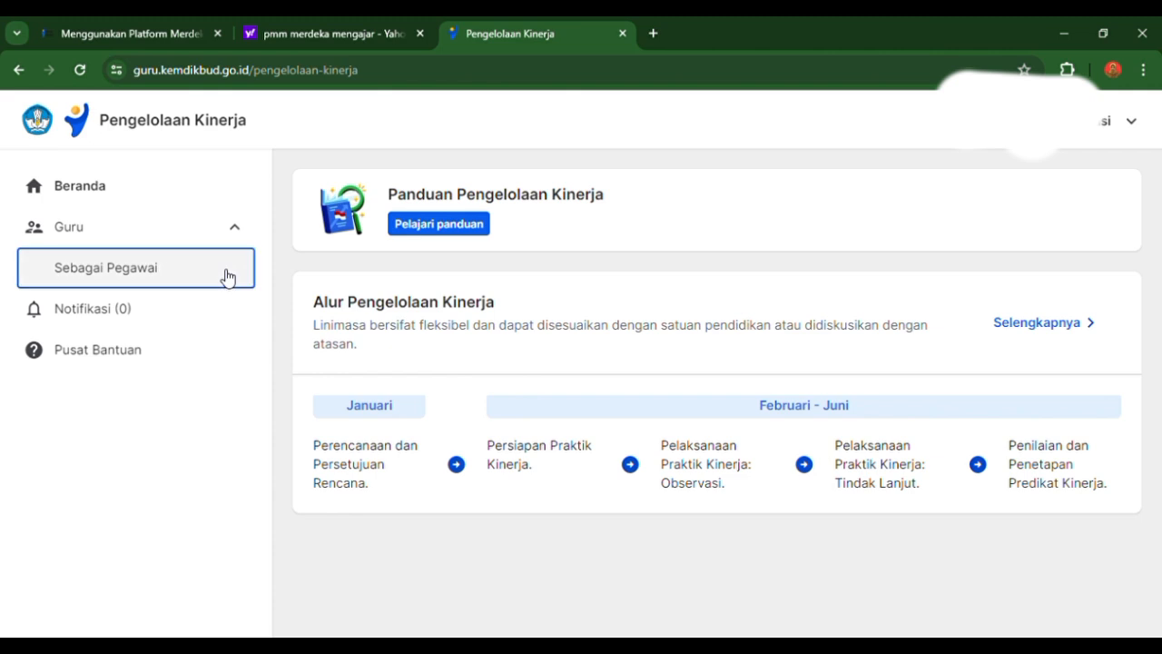
- Review the Pengembangan Kompetensi document submission progress under Pelaksanaan Kinerja, and return to the overview page
scroll(1156, 231, down, 2)
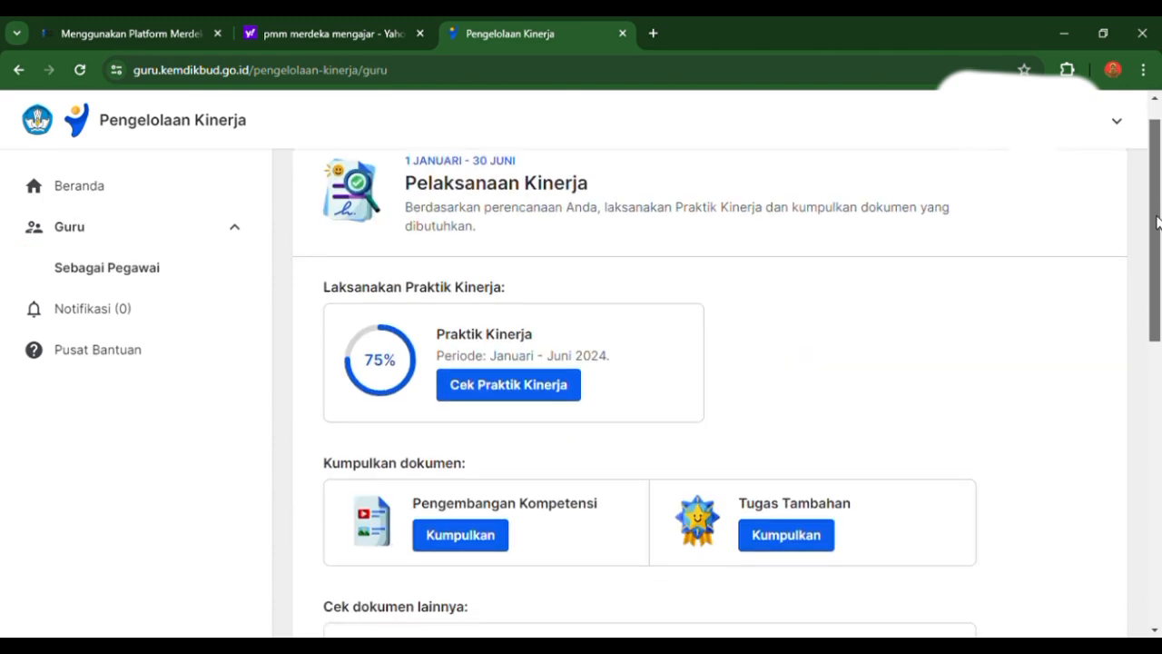
mouse_move(1157, 237)
mouse_down()
mouse_move(1157, 217)
mouse_move(1157, 264)
mouse_move(1157, 216)
mouse_up()
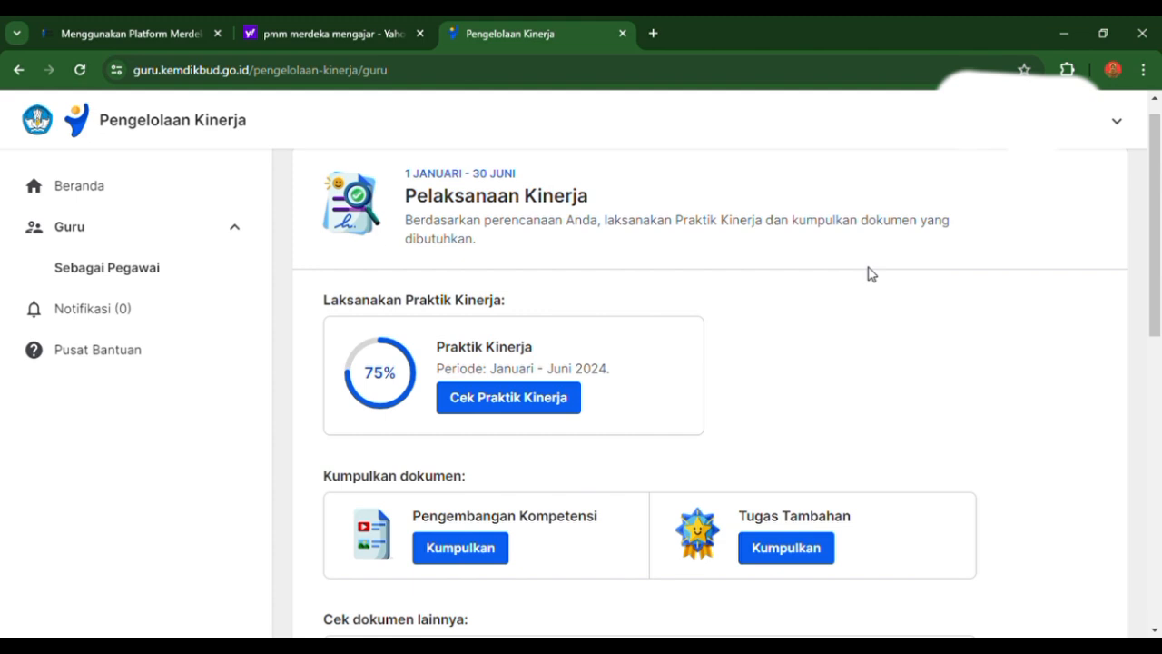
drag(1157, 227, 1157, 247)
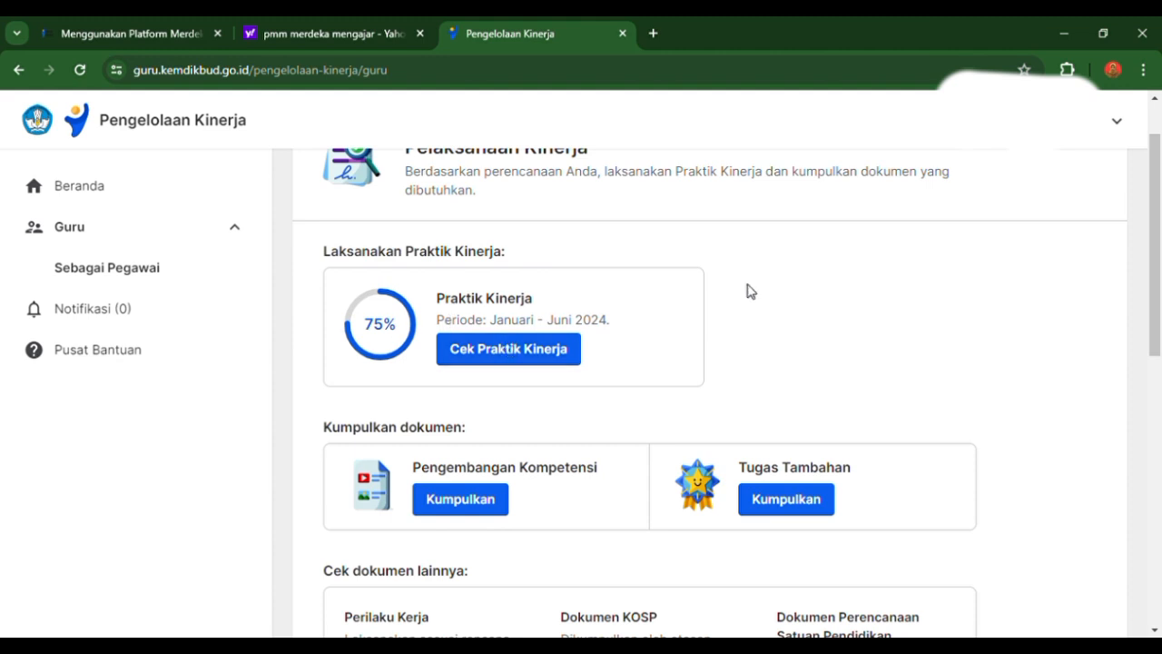
drag(1159, 240, 1154, 264)
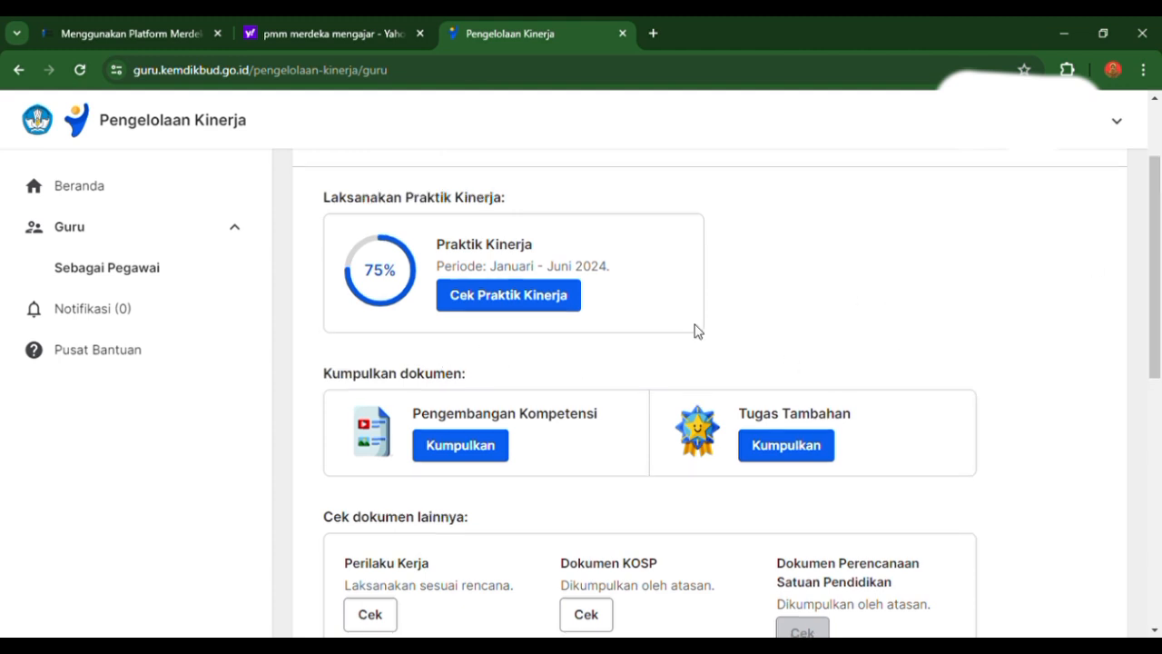
click(458, 447)
drag(1159, 273, 1152, 400)
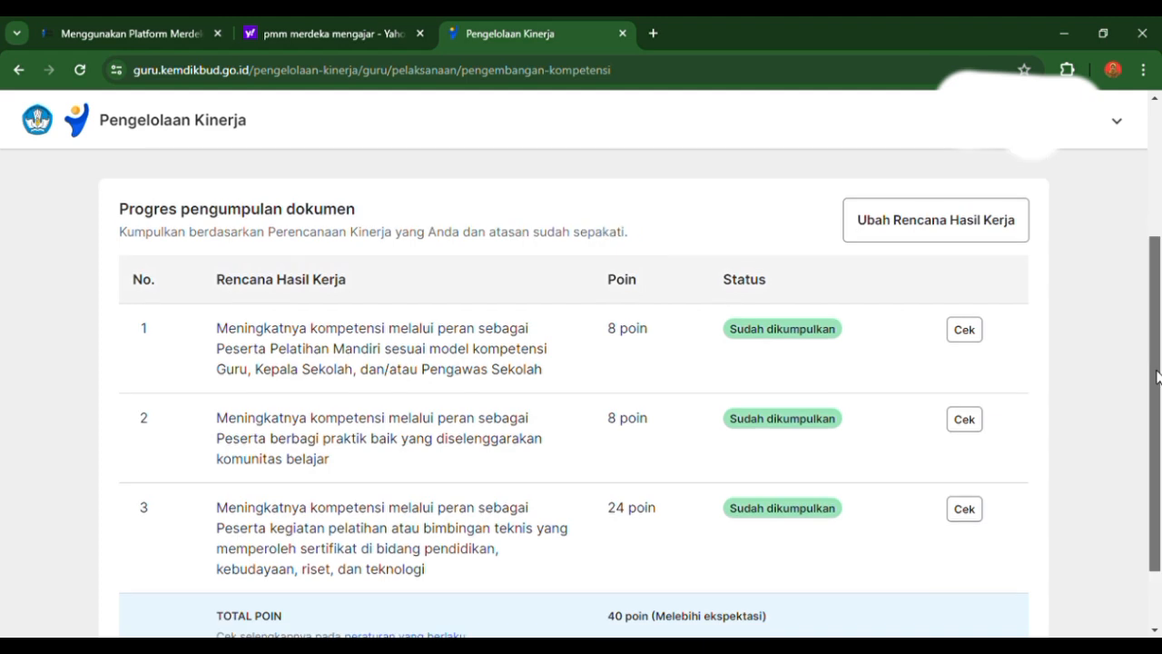
scroll(1153, 397, down, 1)
scroll(1157, 381, up, 4)
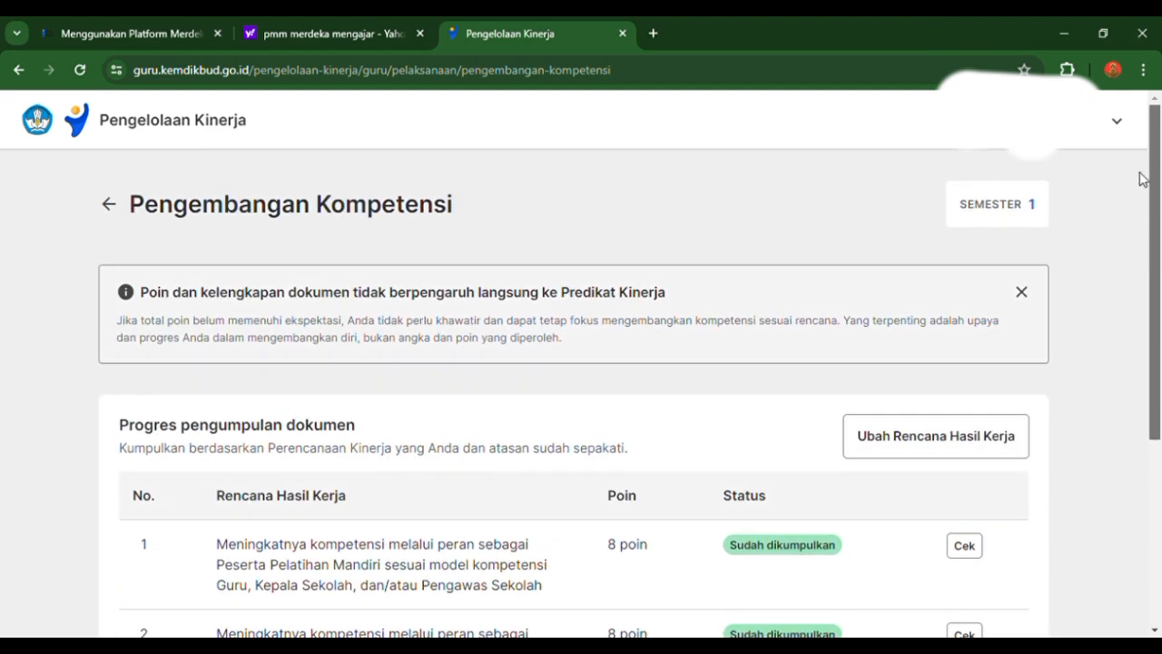
click(108, 207)
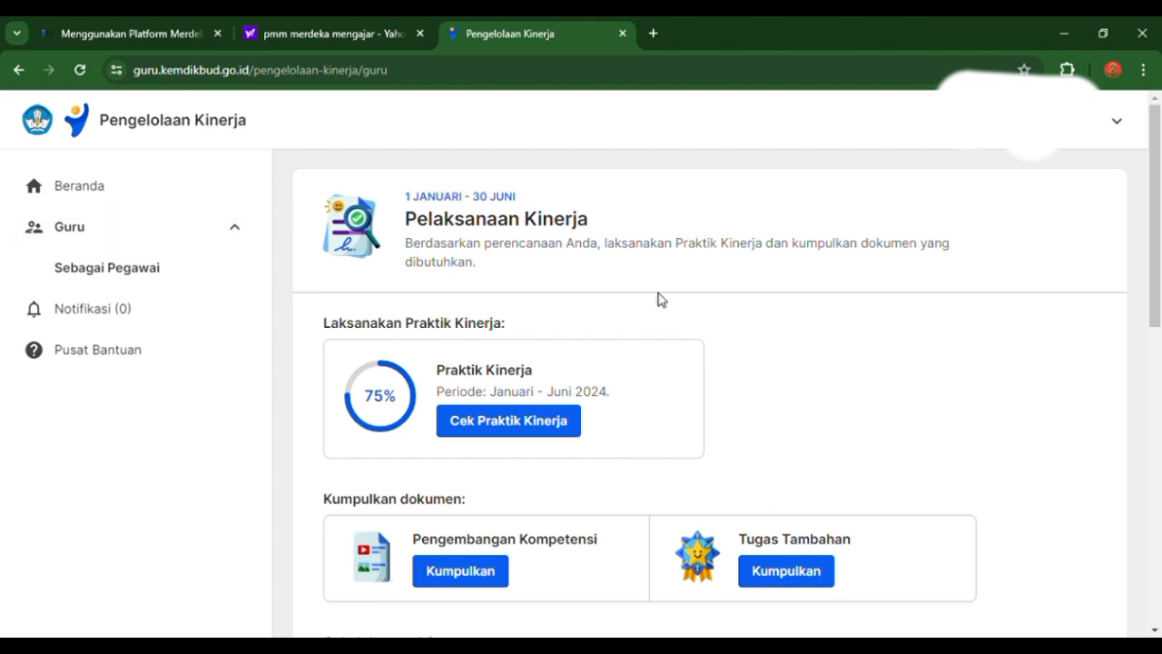
- Open the Praktik Kinerja check and continue to the Isi Dokumen Refleksi Tindak Lanjut form in Bagian 2
drag(1160, 258, 1157, 346)
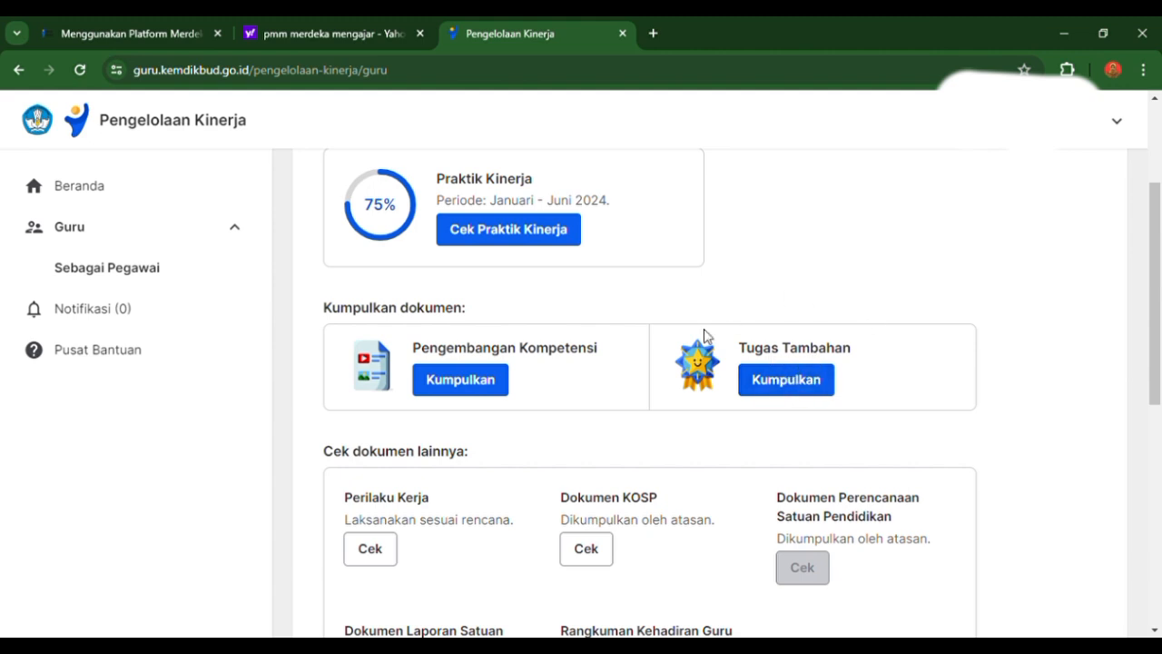
drag(1148, 320, 1144, 391)
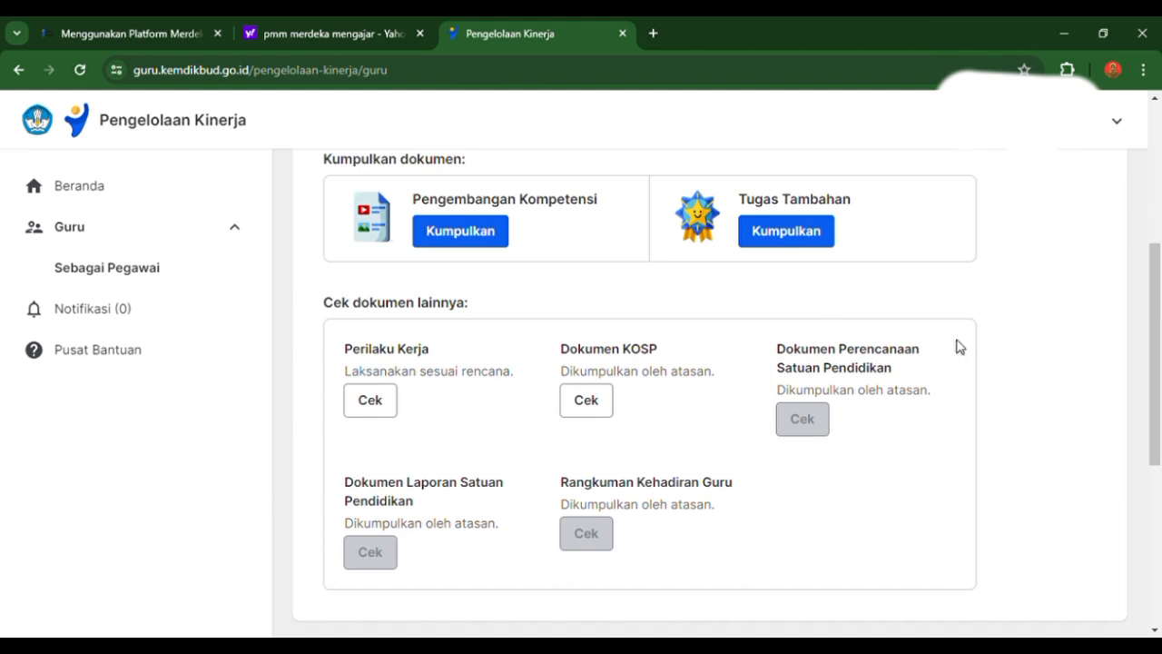
drag(1155, 321, 1156, 182)
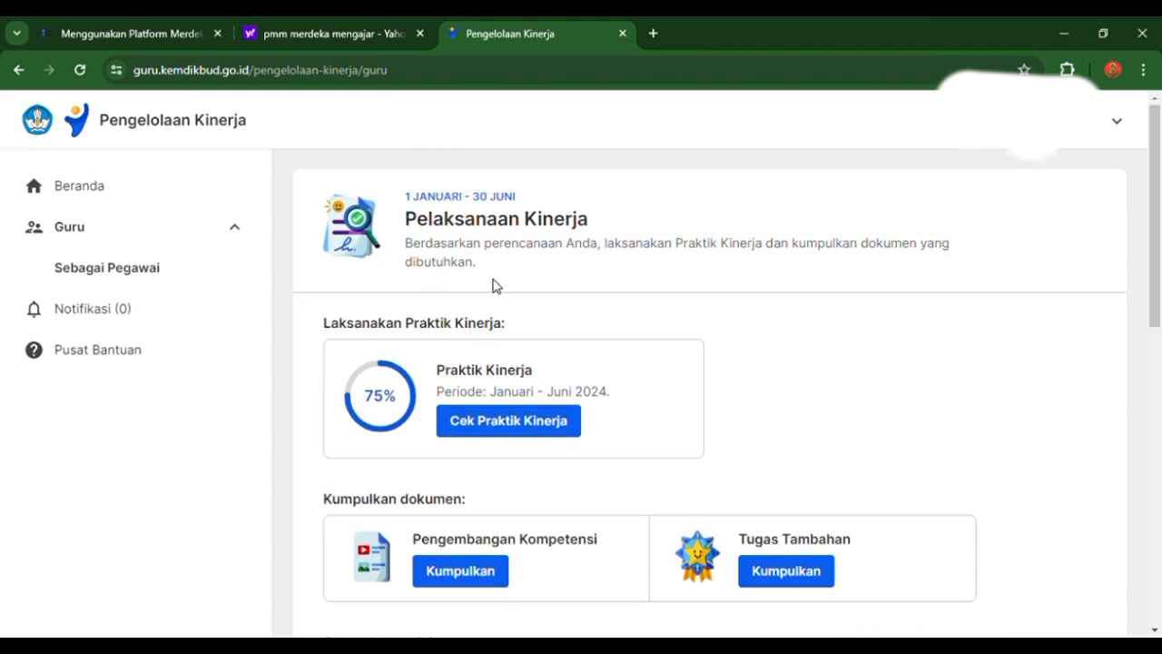
click(476, 434)
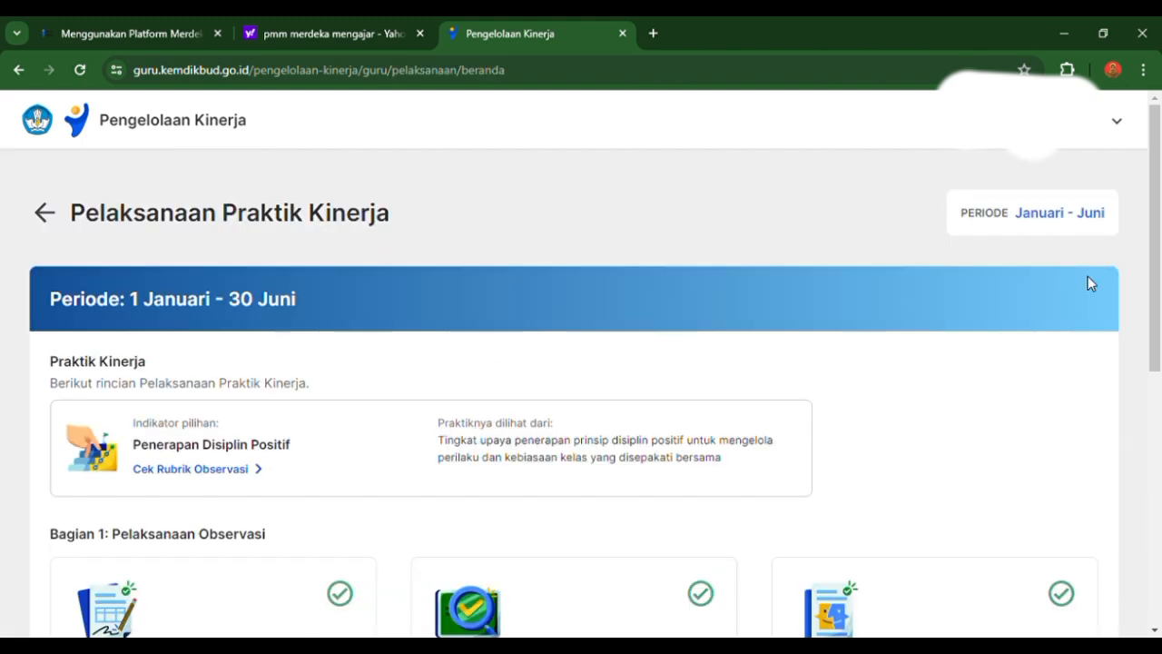
drag(1161, 226, 1159, 410)
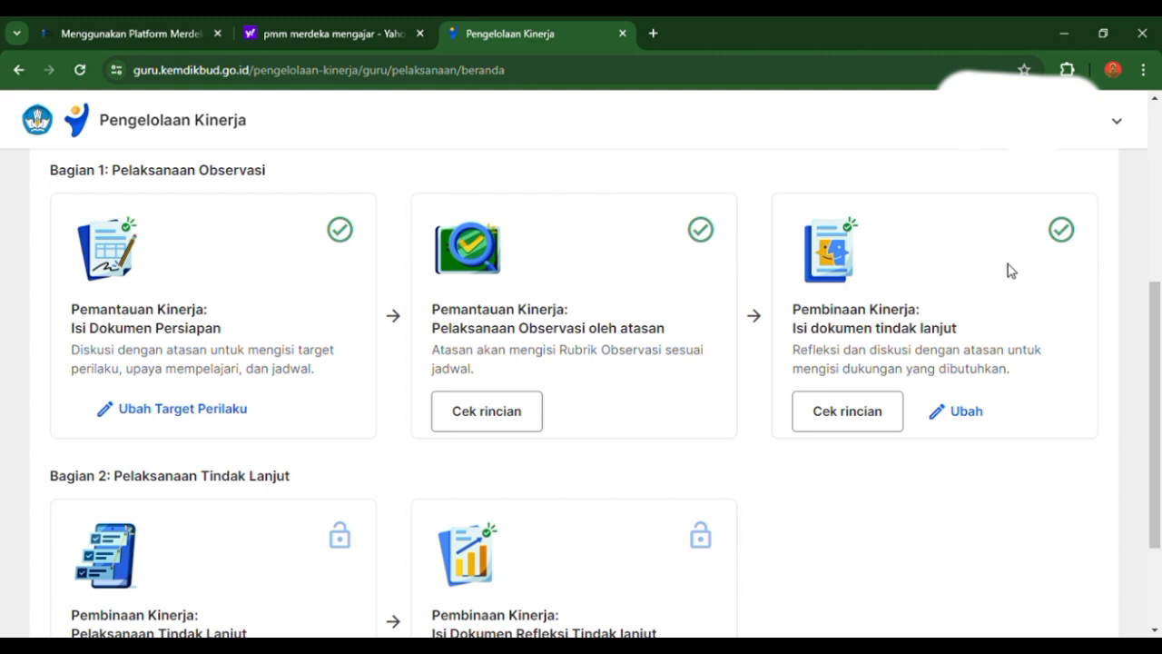
drag(1156, 337, 1141, 445)
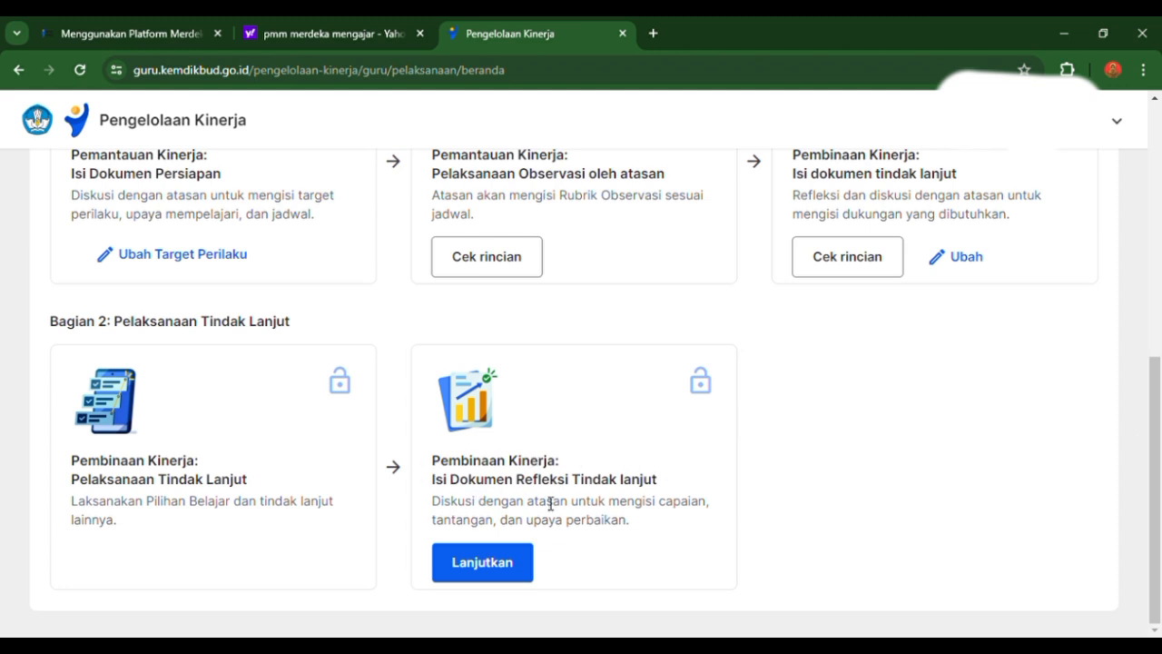
click(506, 574)
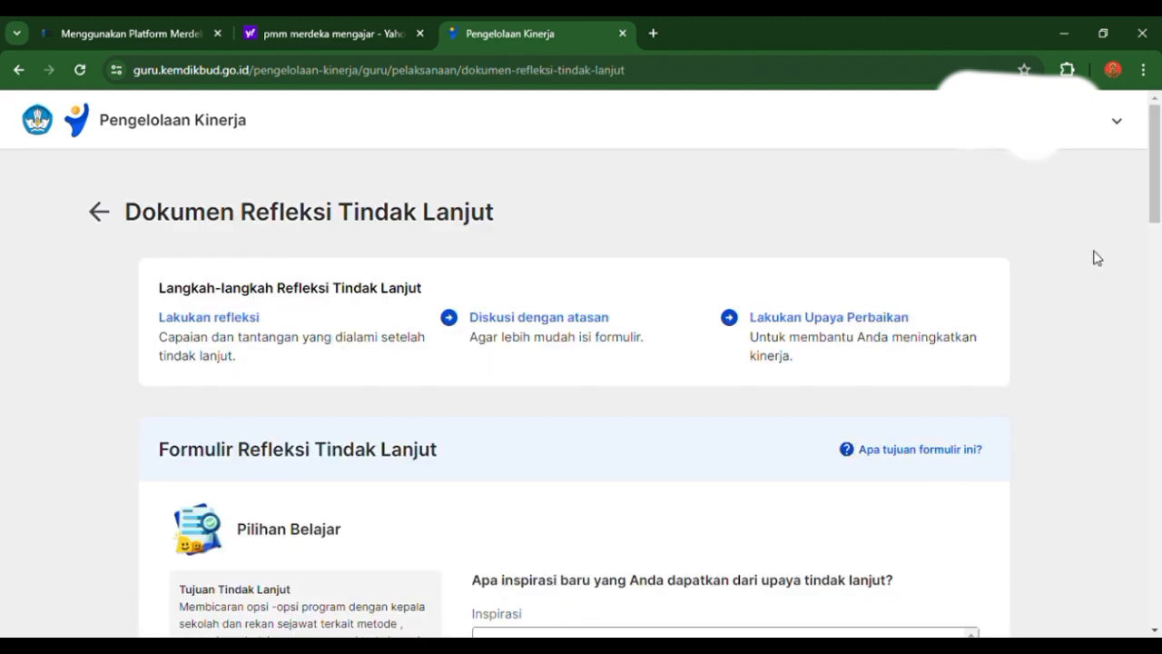
- Examine the Pilihan Belajar section of the Formulir Refleksi Tindak Lanjut, including its Inspirasi and Capaian questions and answers
mouse_move(1159, 142)
mouse_down()
mouse_move(1159, 193)
mouse_move(1159, 152)
mouse_up()
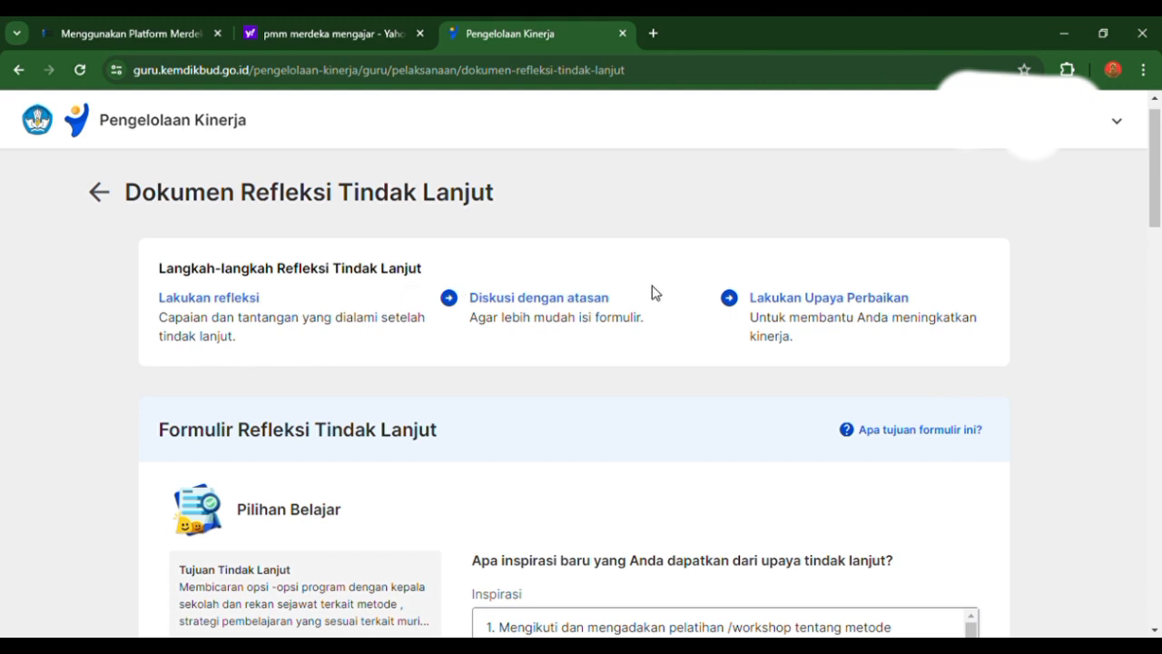
drag(1160, 198, 1161, 211)
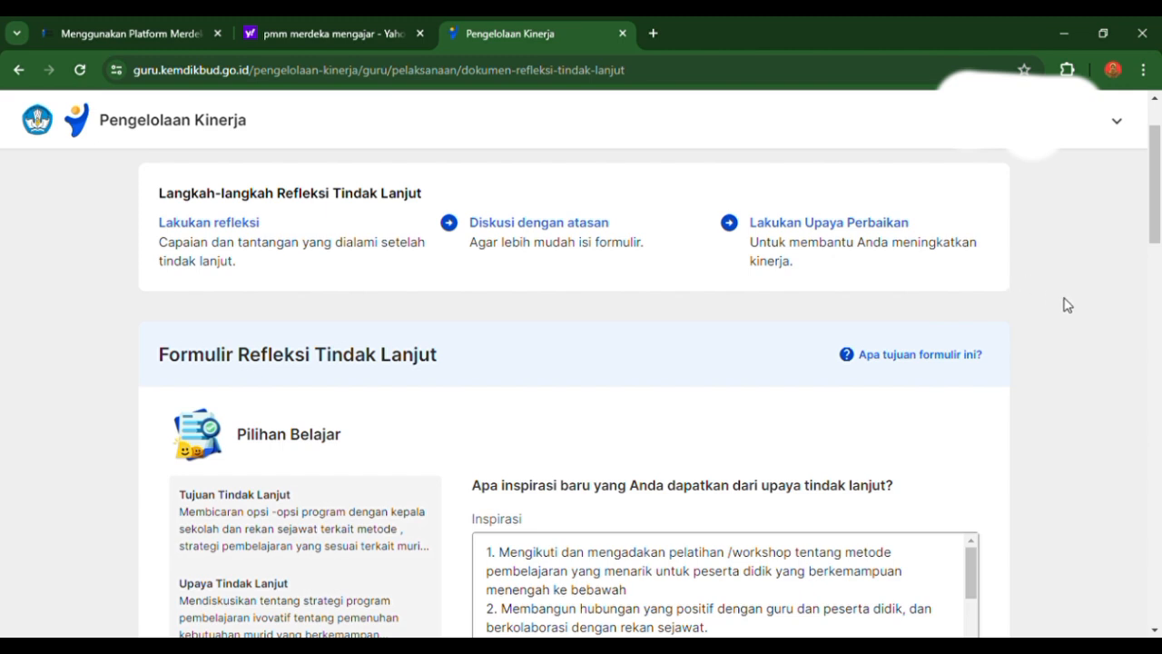
drag(1153, 236, 1153, 283)
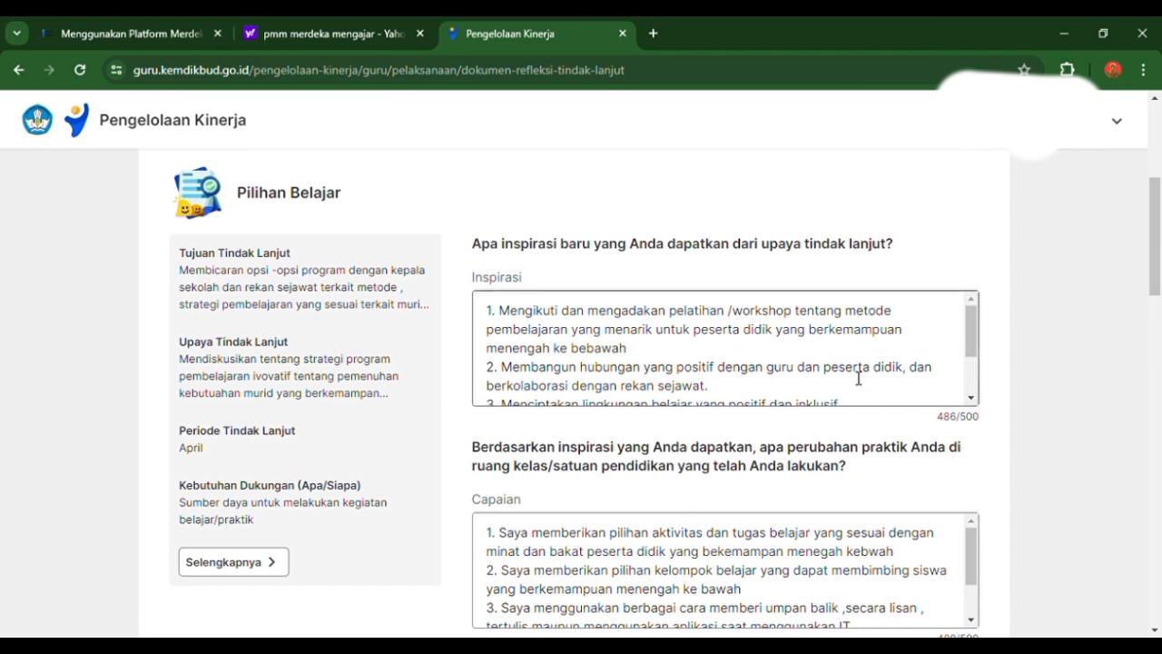
mouse_move(1157, 260)
mouse_down()
mouse_move(1157, 280)
mouse_move(1157, 254)
mouse_up()
drag(1160, 180, 1116, 218)
drag(1153, 283, 1142, 234)
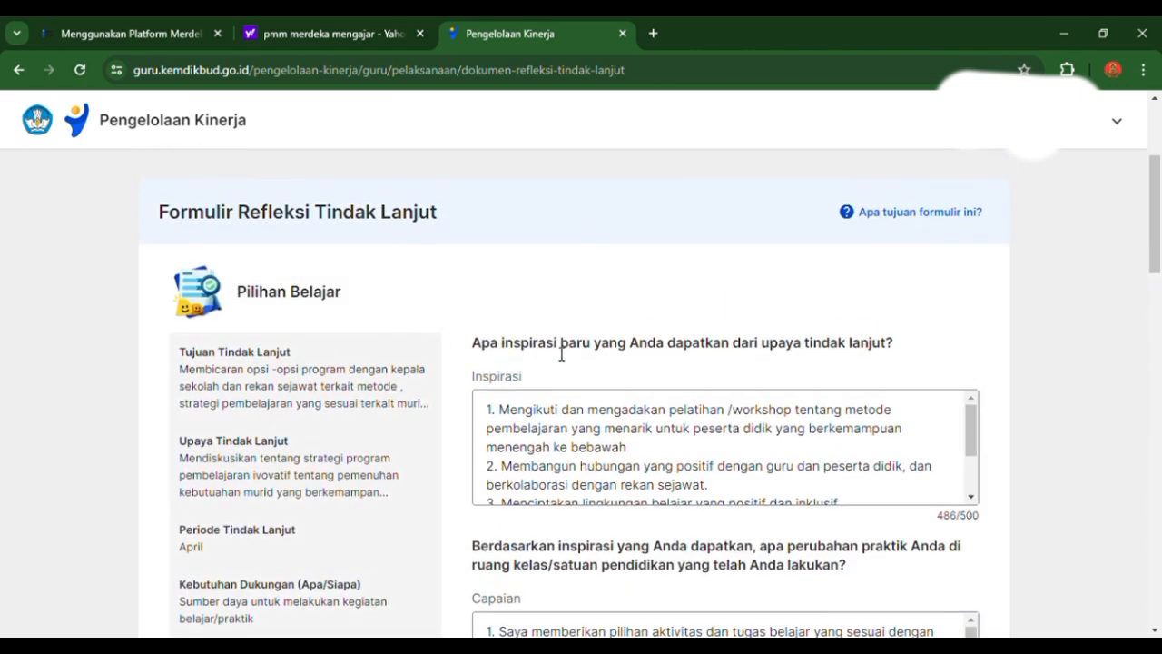
drag(1151, 245, 1126, 278)
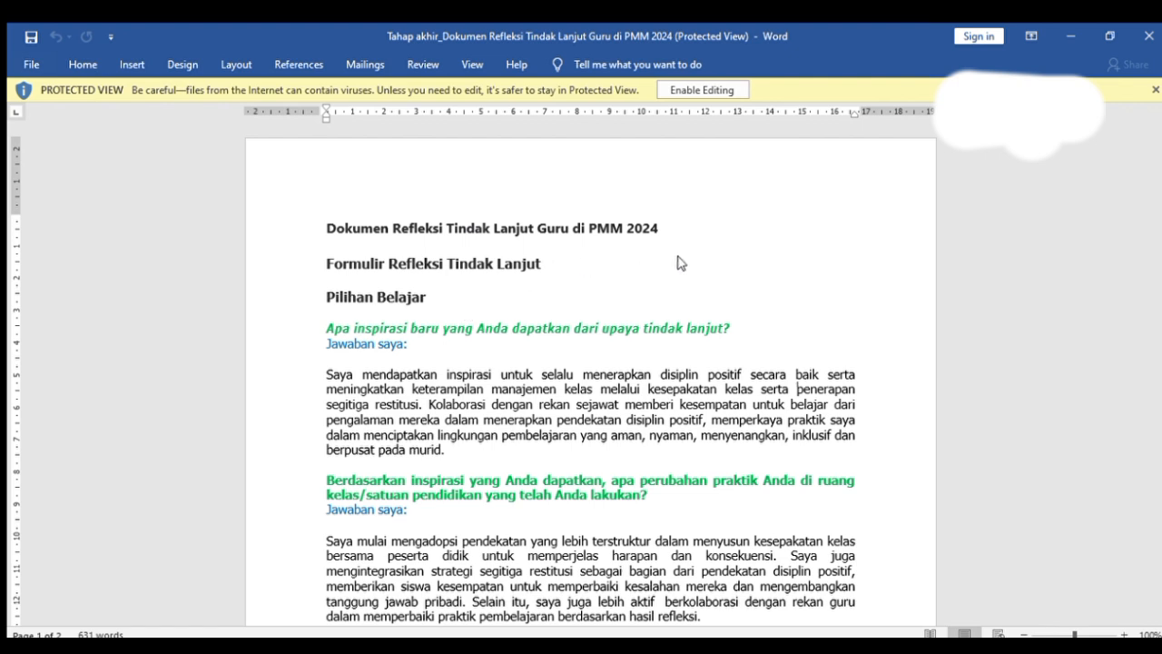
- In Word, examine the Pilihan Belajar questions and sample answers in "Tahap akhir_Dokumen Refleksi Tindak Lanjut Guru di PMM 2024"
scroll(722, 263, down, 2)
scroll(722, 263, down, 4)
scroll(742, 281, up, 6)
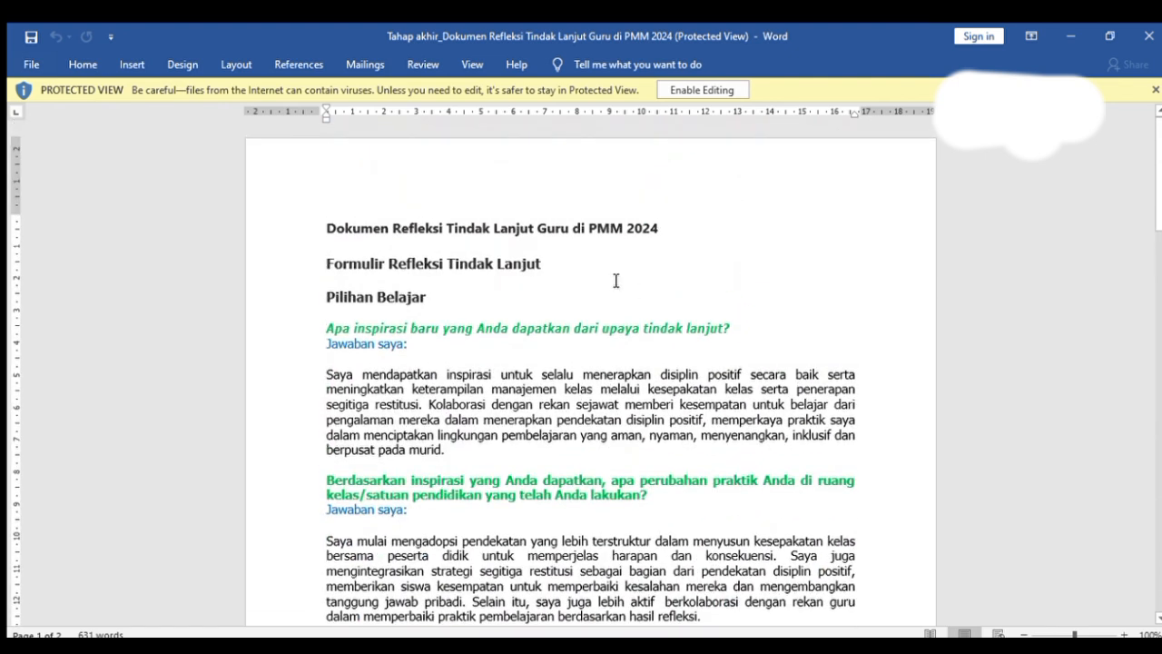
scroll(544, 268, down, 2)
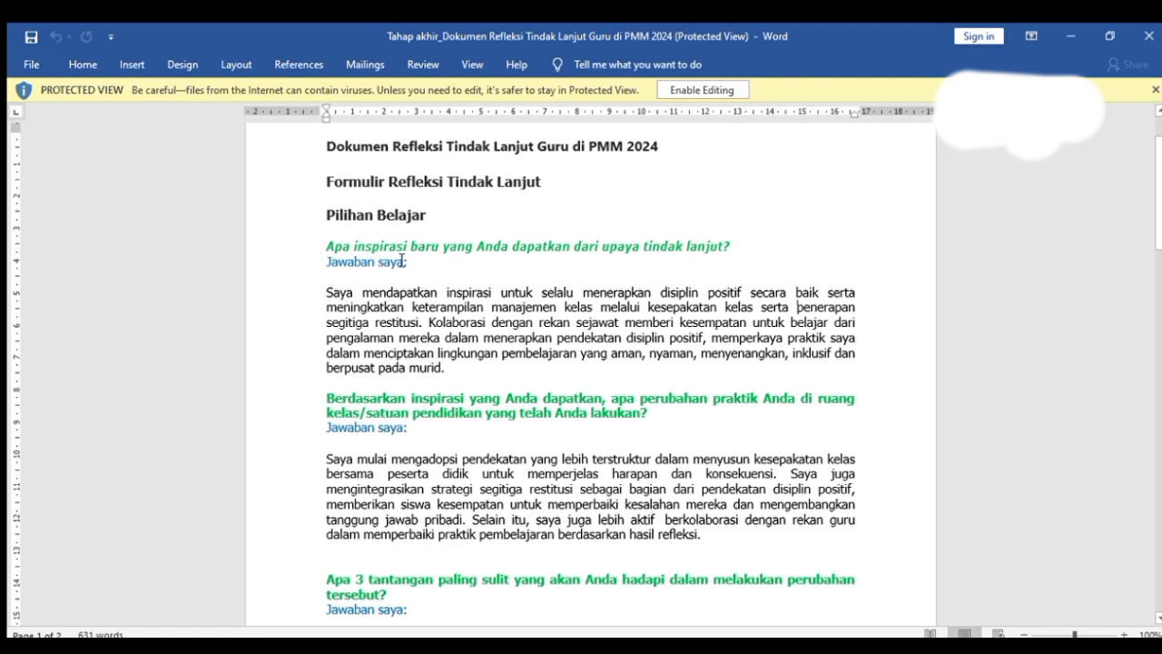
scroll(401, 260, down, 3)
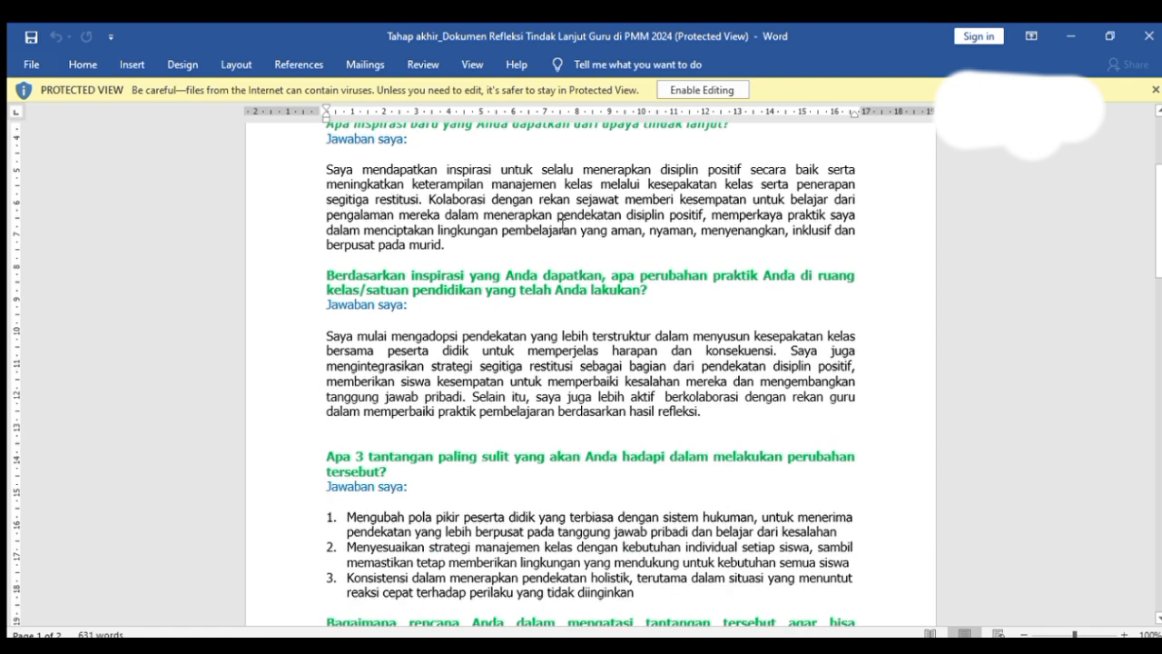
scroll(536, 227, up, 3)
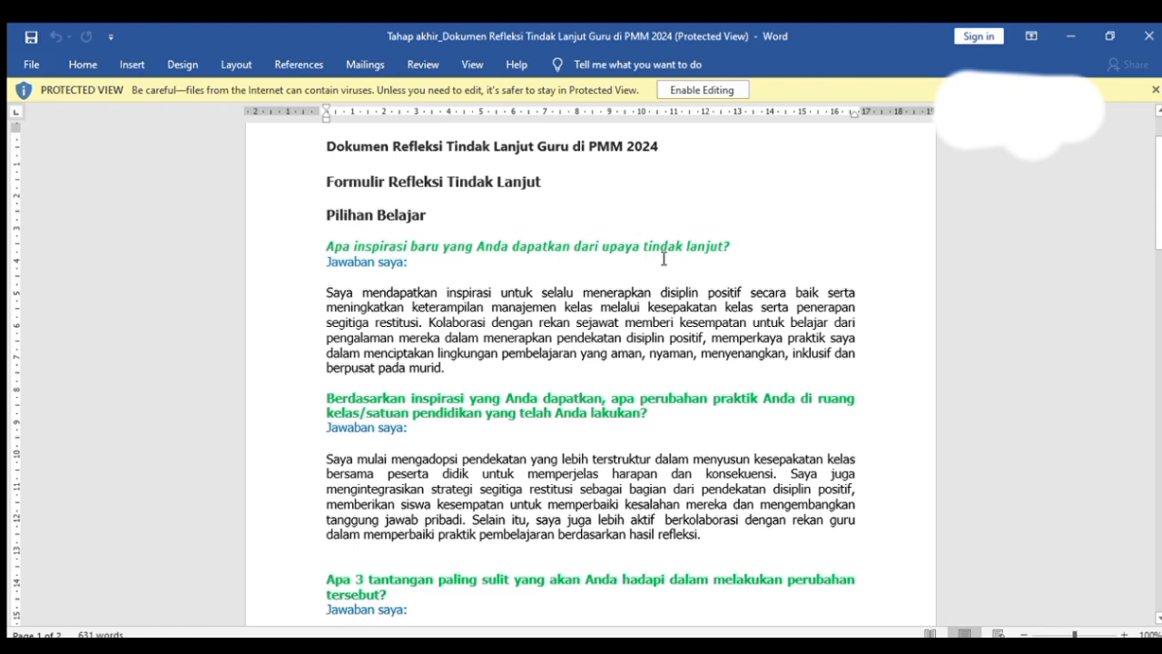
scroll(527, 291, down, 6)
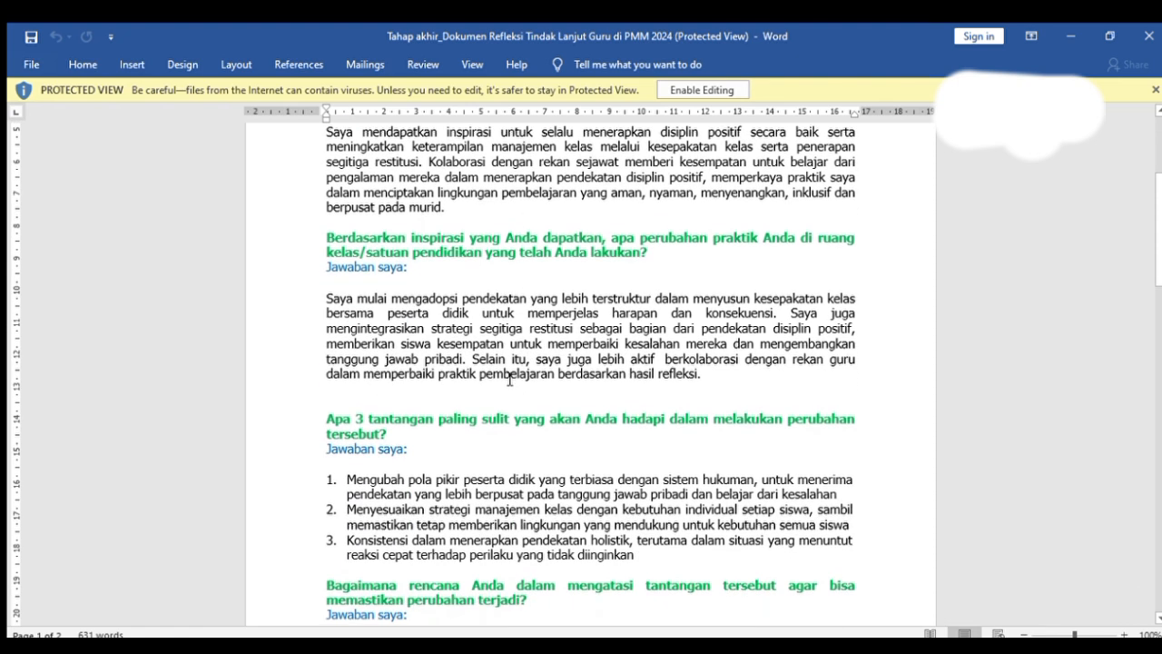
scroll(329, 318, up, 7)
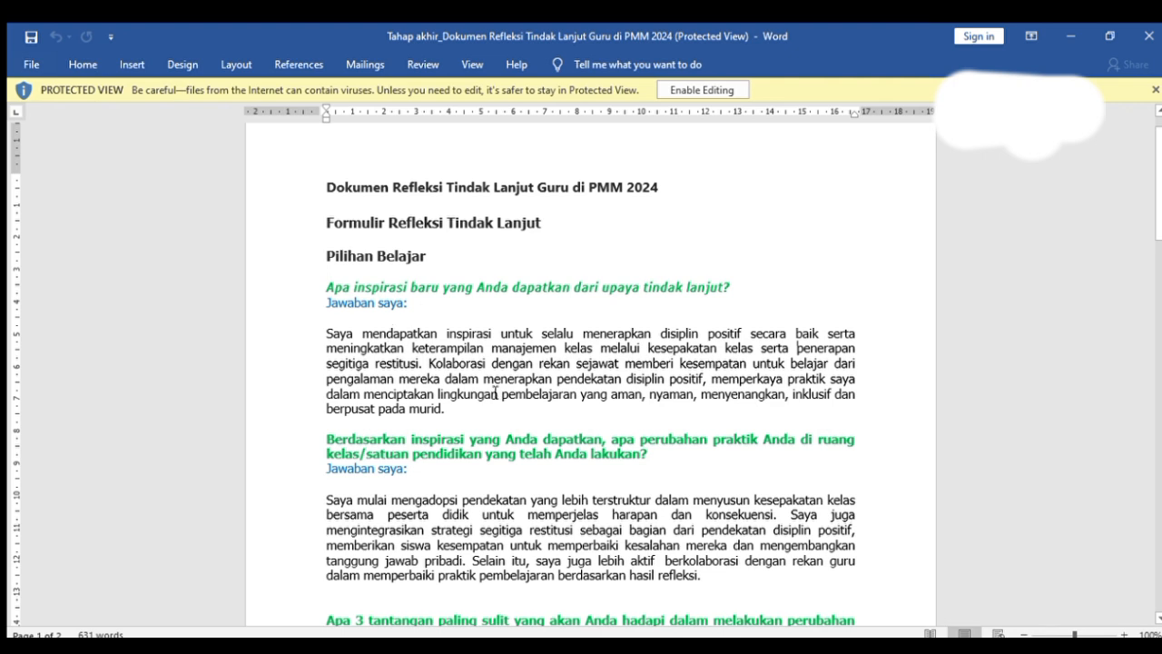
scroll(476, 420, down, 3)
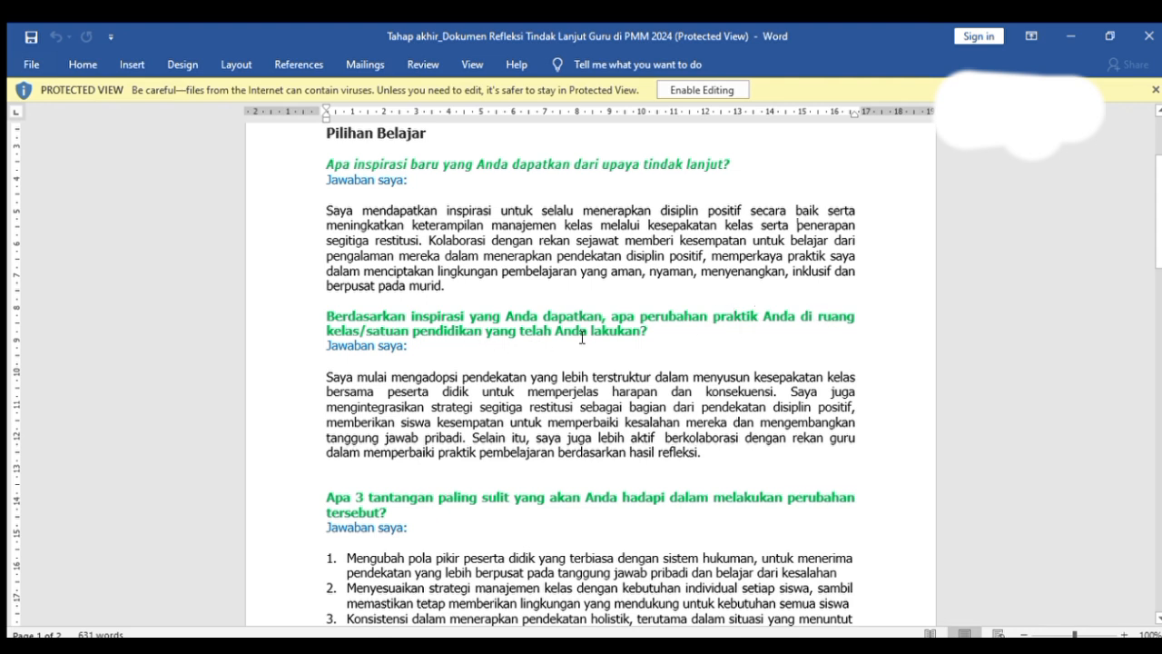
scroll(609, 334, down, 4)
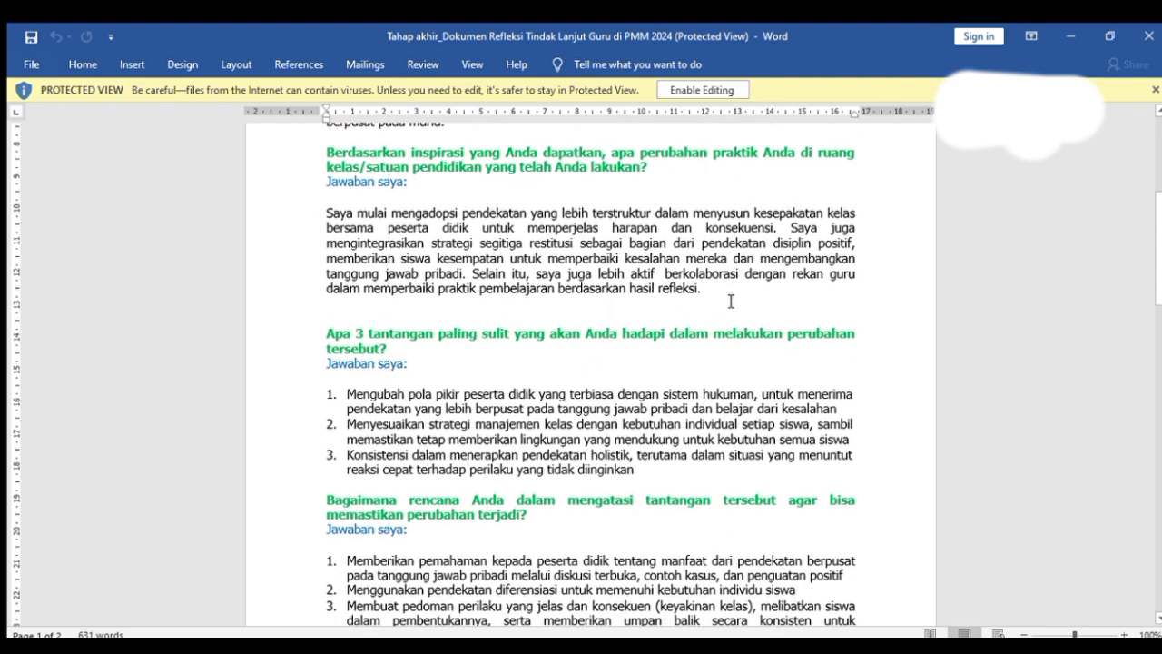
- Examine the sample answers under Pilihan Belajar dari Platform Merdeka Mengajar (PMM) and the Catatan Penting closing the document
scroll(578, 400, down, 15)
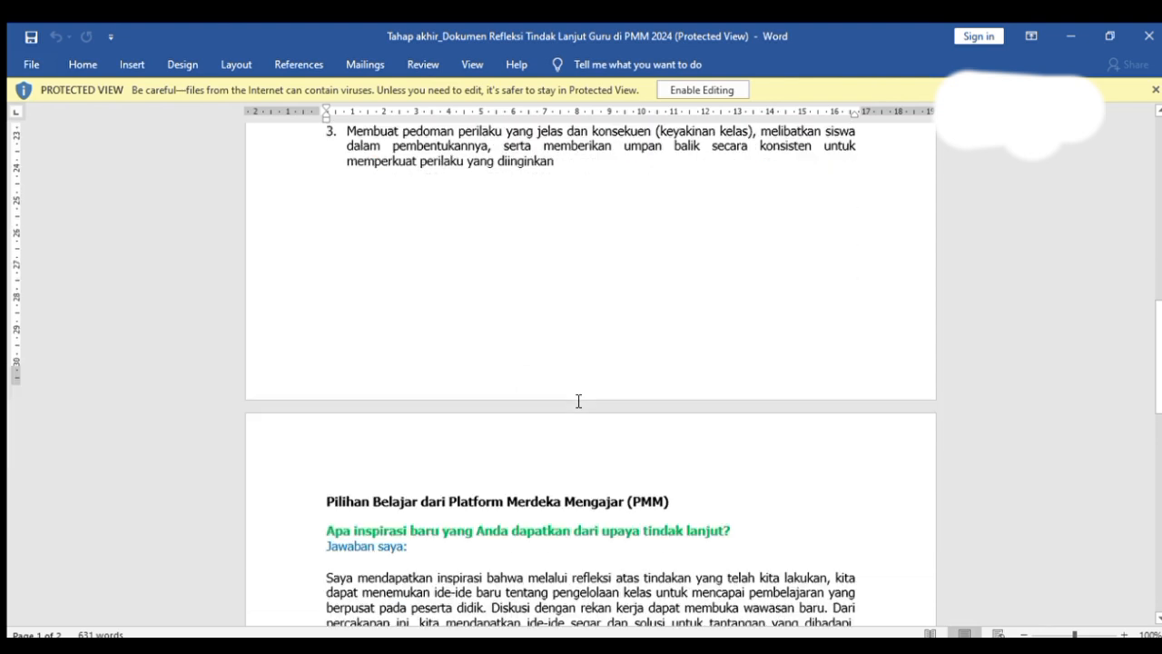
scroll(578, 401, down, 12)
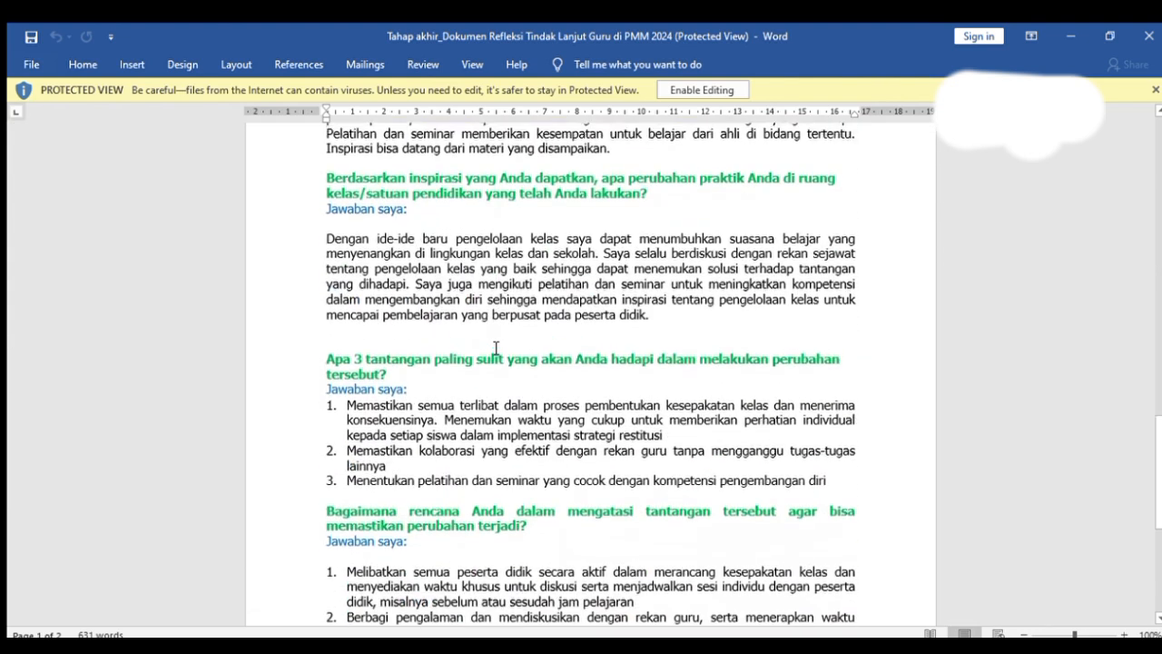
scroll(495, 348, down, 2)
scroll(495, 348, up, 4)
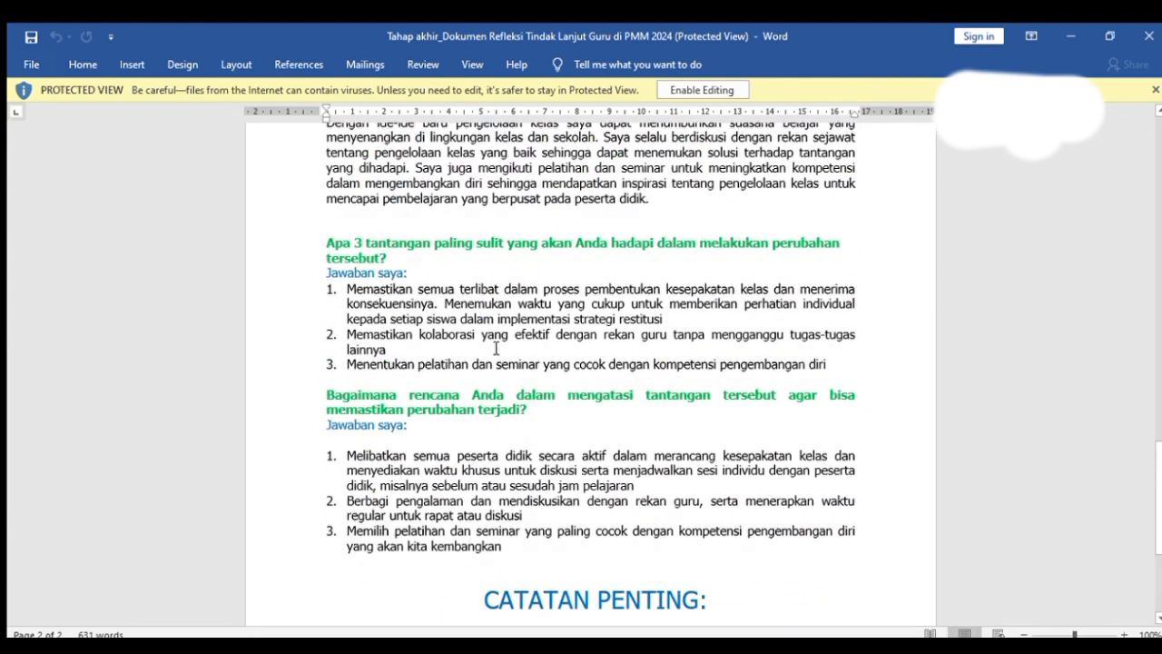
scroll(495, 348, up, 2)
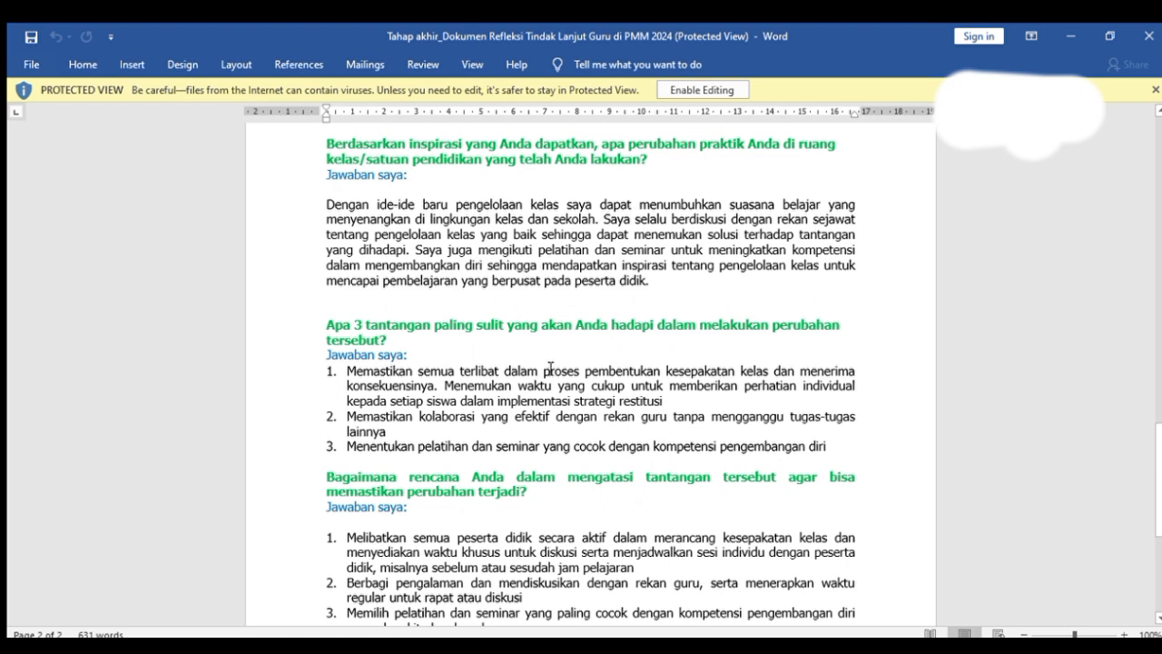
scroll(547, 372, down, 2)
scroll(559, 359, up, 3)
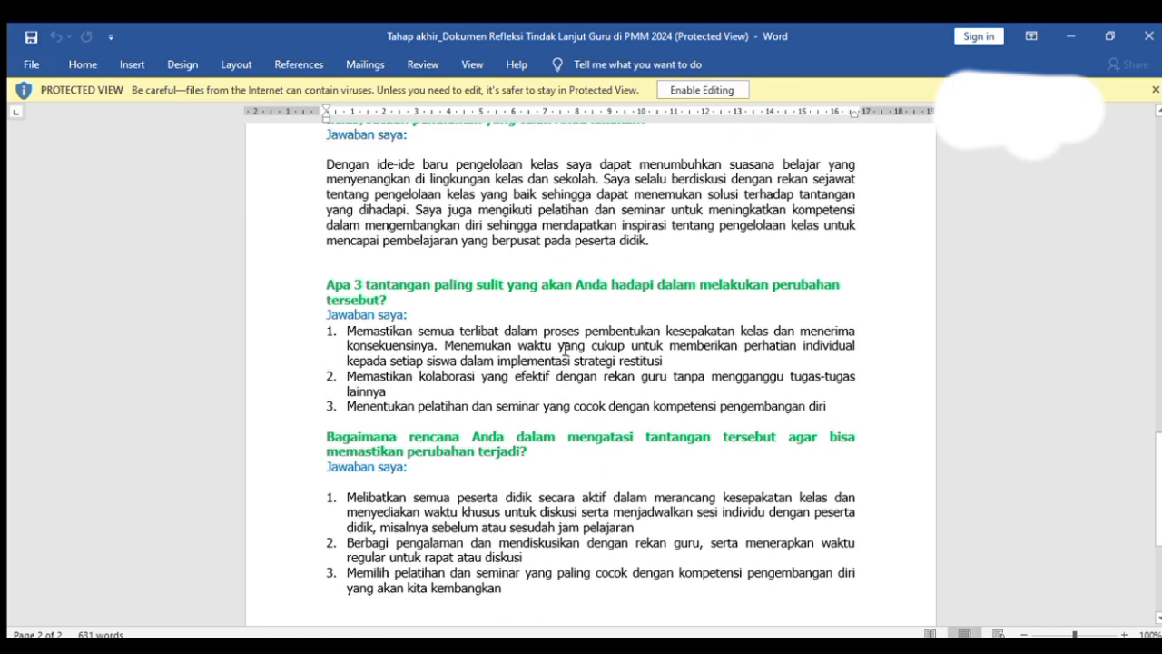
scroll(635, 345, down, 1)
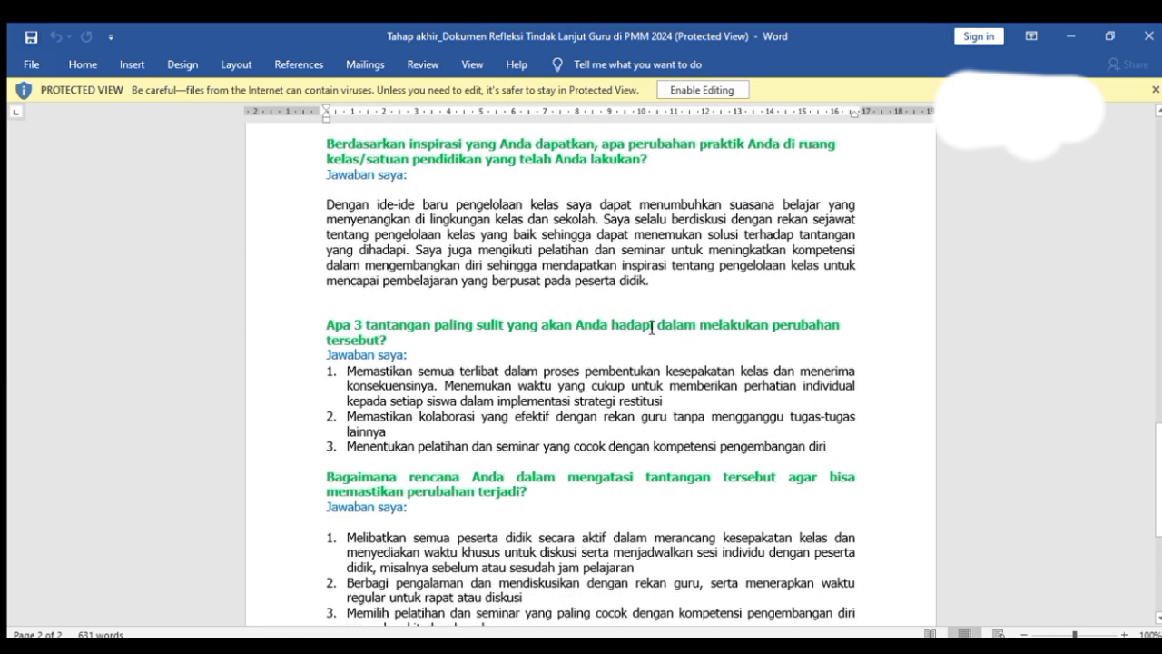
scroll(468, 263, up, 6)
scroll(490, 292, down, 6)
scroll(490, 292, down, 8)
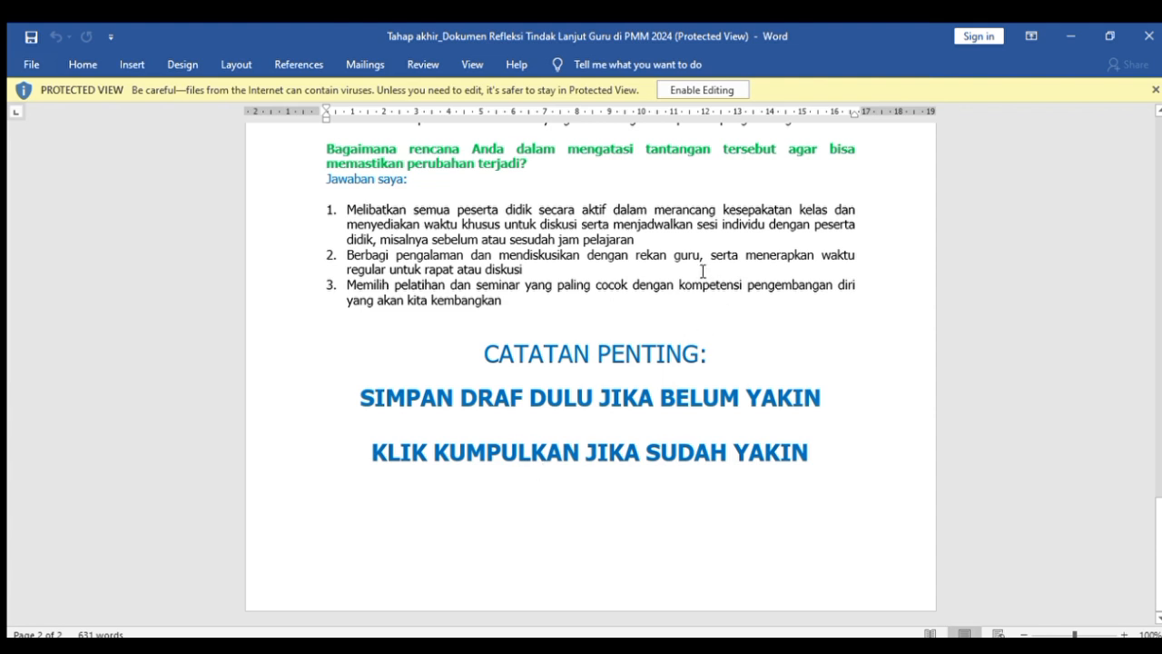
scroll(703, 270, up, 15)
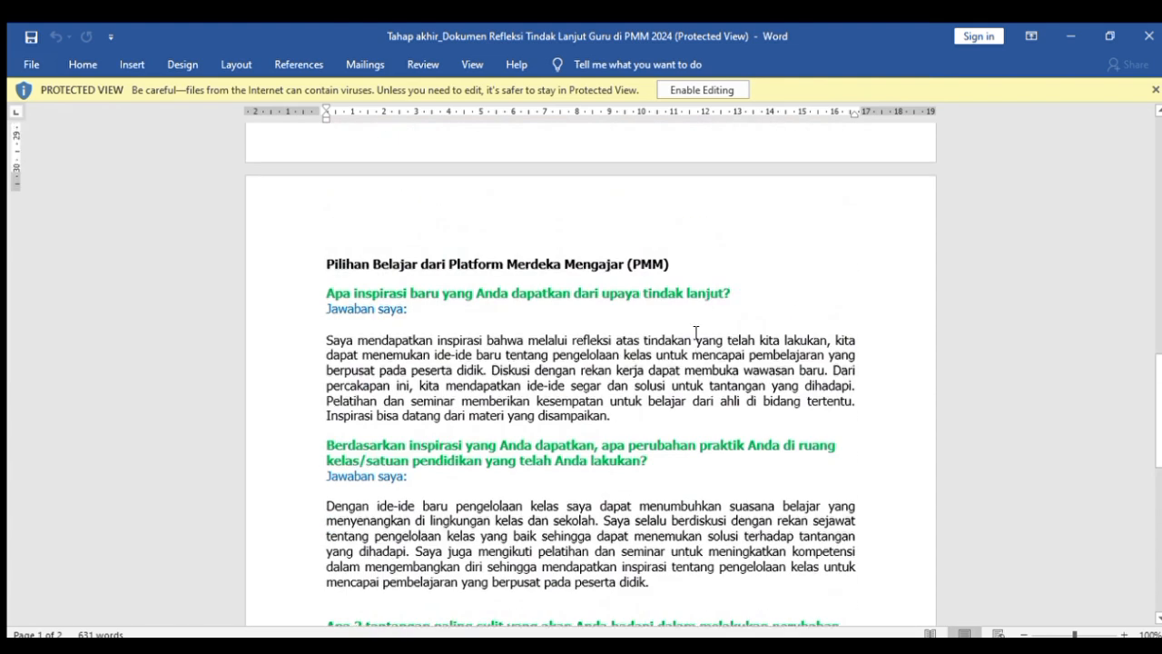
scroll(696, 332, up, 5)
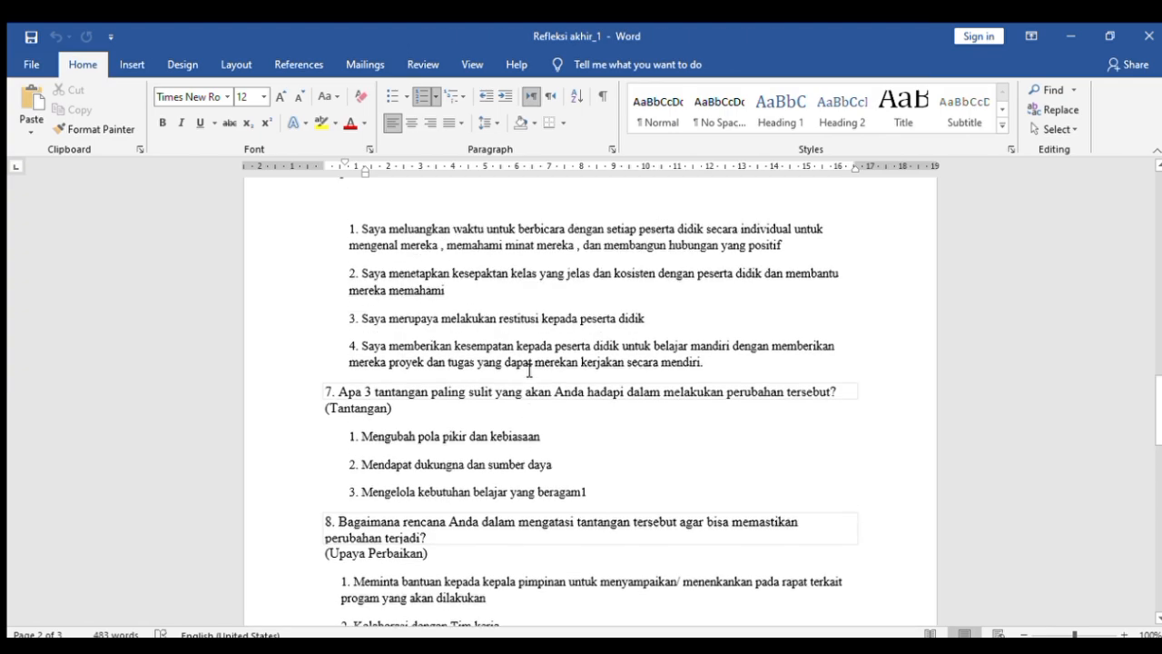
scroll(530, 370, up, 12)
scroll(519, 387, down, 3)
scroll(353, 366, up, 3)
scroll(448, 363, down, 2)
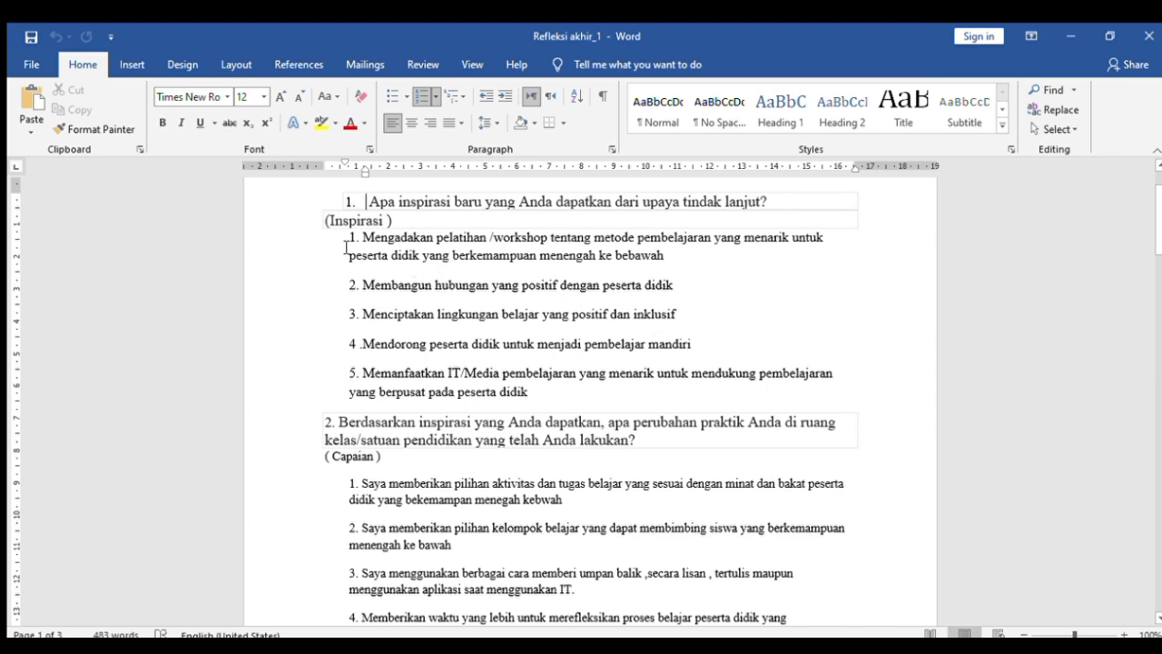
- Read through questions 1 to 8 and their sample answers in the "Refleksi akhir_1" document, from Inspirasi to Upaya Perbaikan
click(348, 245)
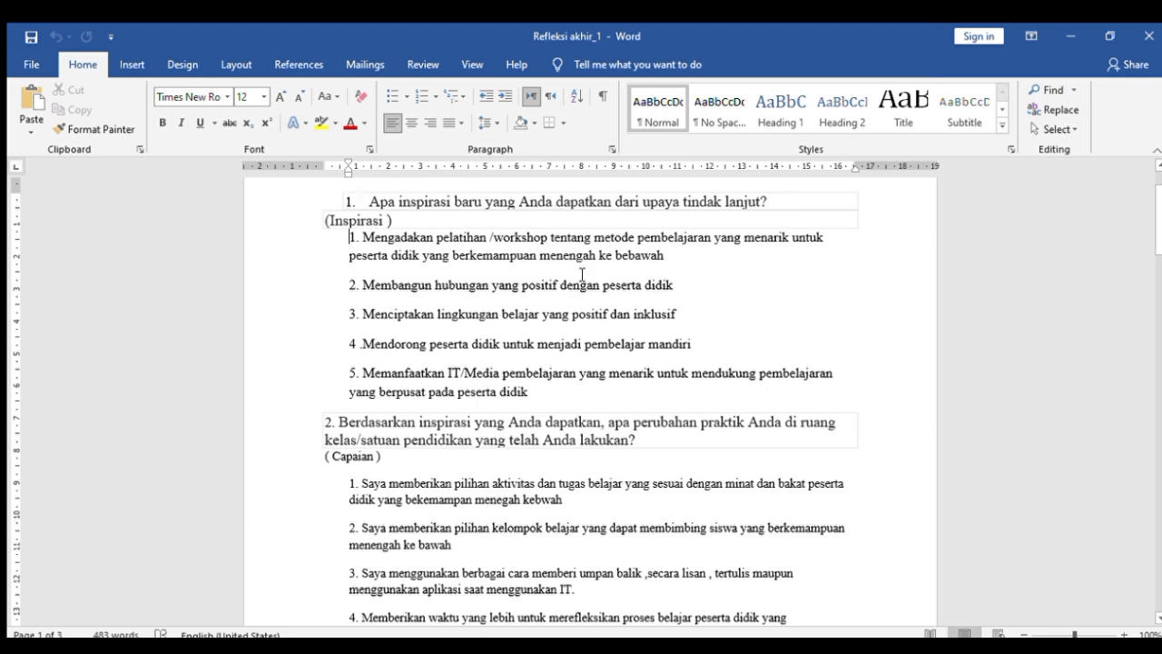
scroll(533, 379, down, 2)
scroll(533, 379, up, 3)
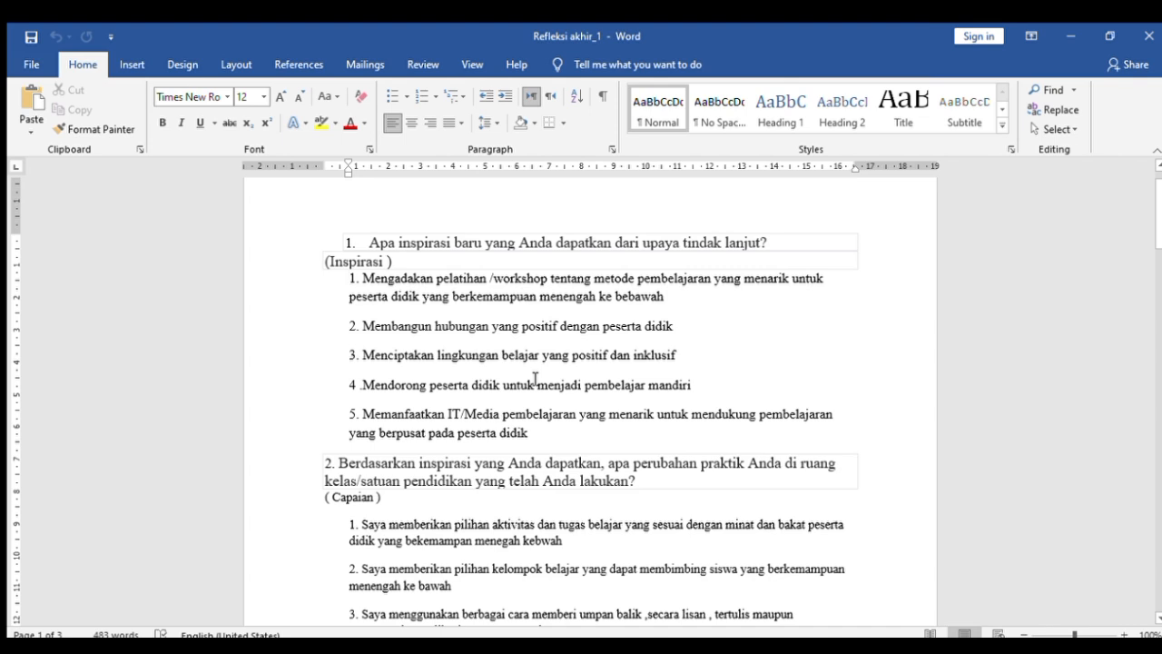
scroll(491, 376, down, 3)
scroll(508, 390, up, 4)
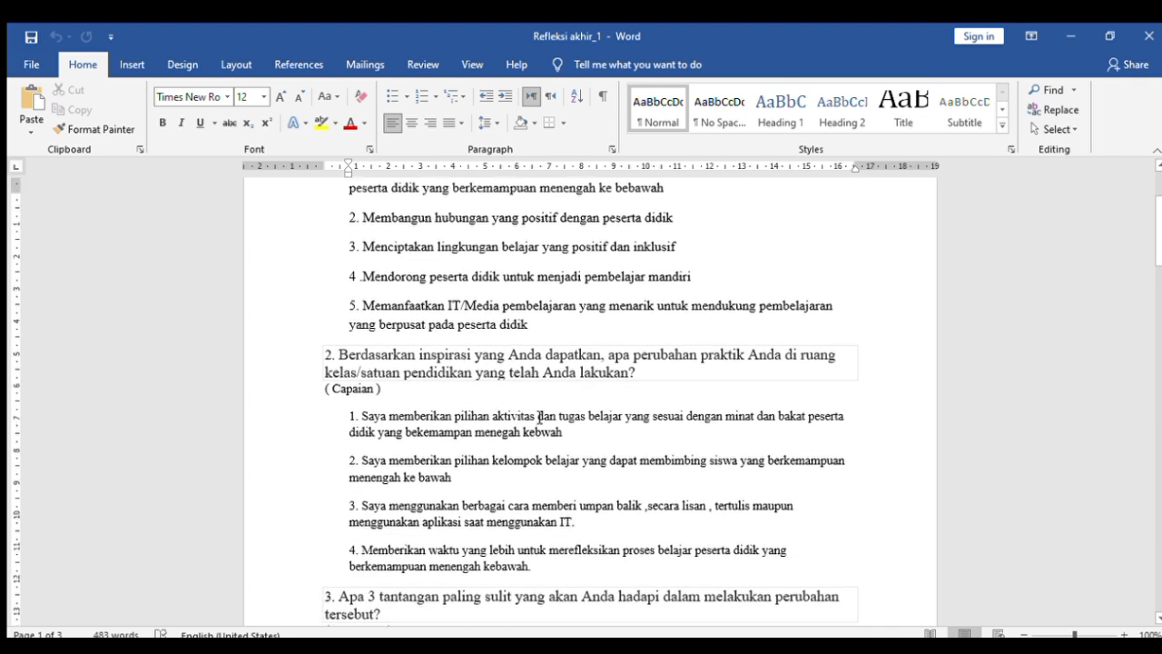
scroll(540, 417, down, 20)
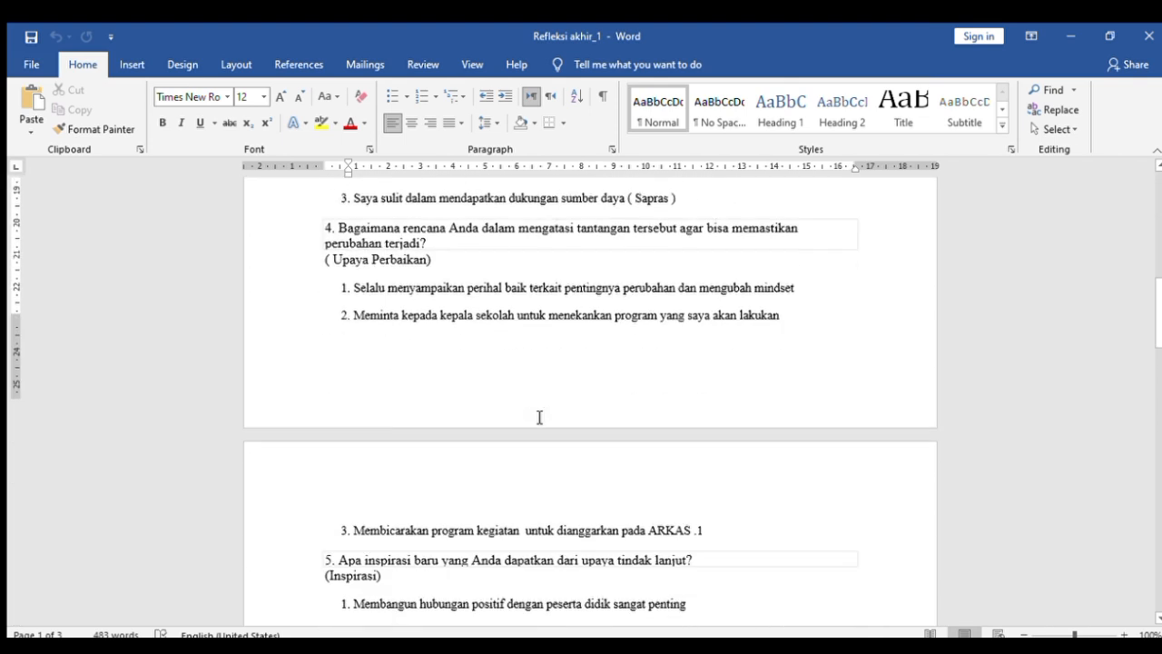
scroll(540, 418, down, 10)
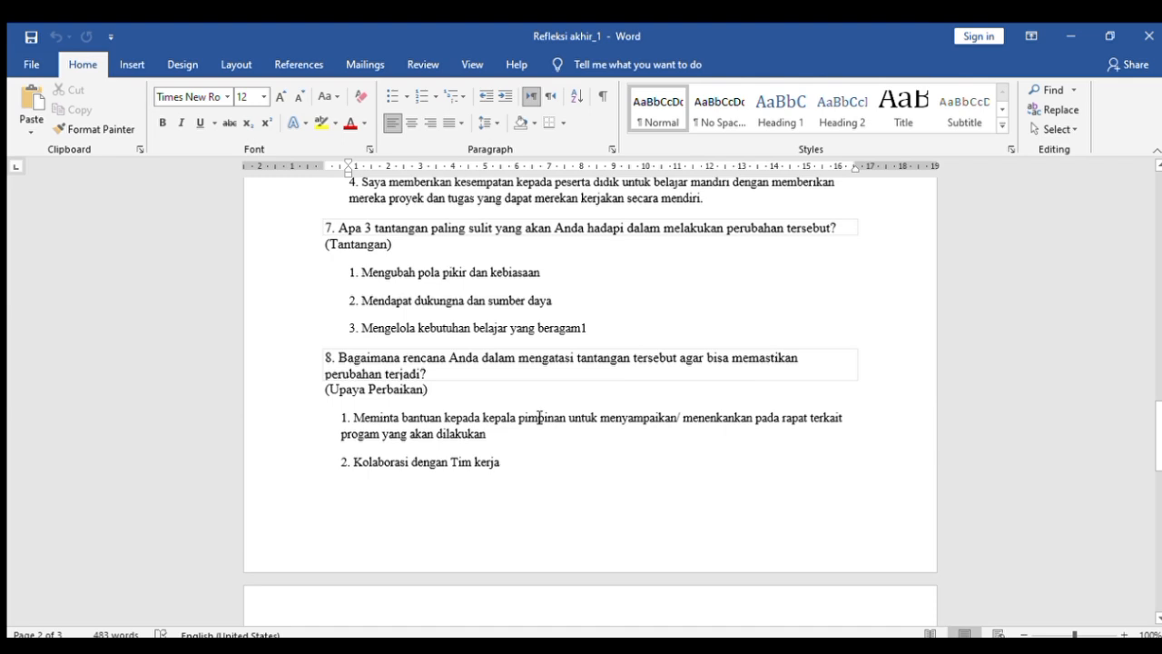
scroll(540, 418, down, 8)
scroll(539, 418, up, 15)
scroll(539, 418, down, 10)
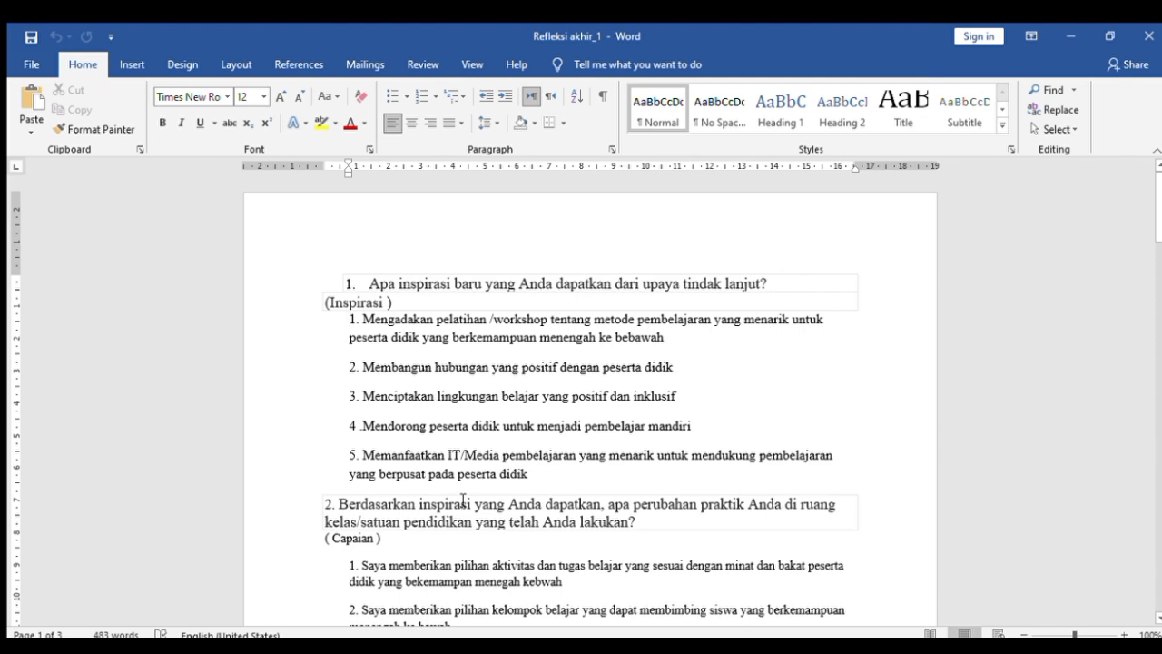
scroll(463, 500, down, 2)
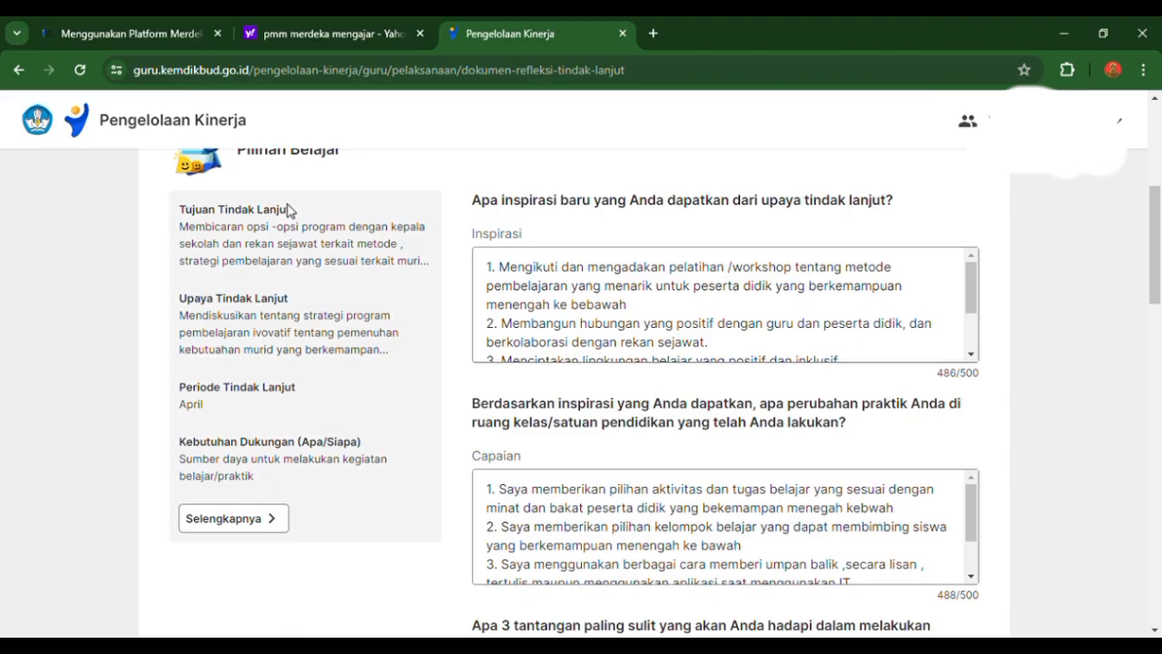
- In the browser's Formulir Refleksi Tindak Lanjut, read the full Inspirasi answer under Pilihan Belajar and check the Capaian answer
scroll(742, 532, down, 2)
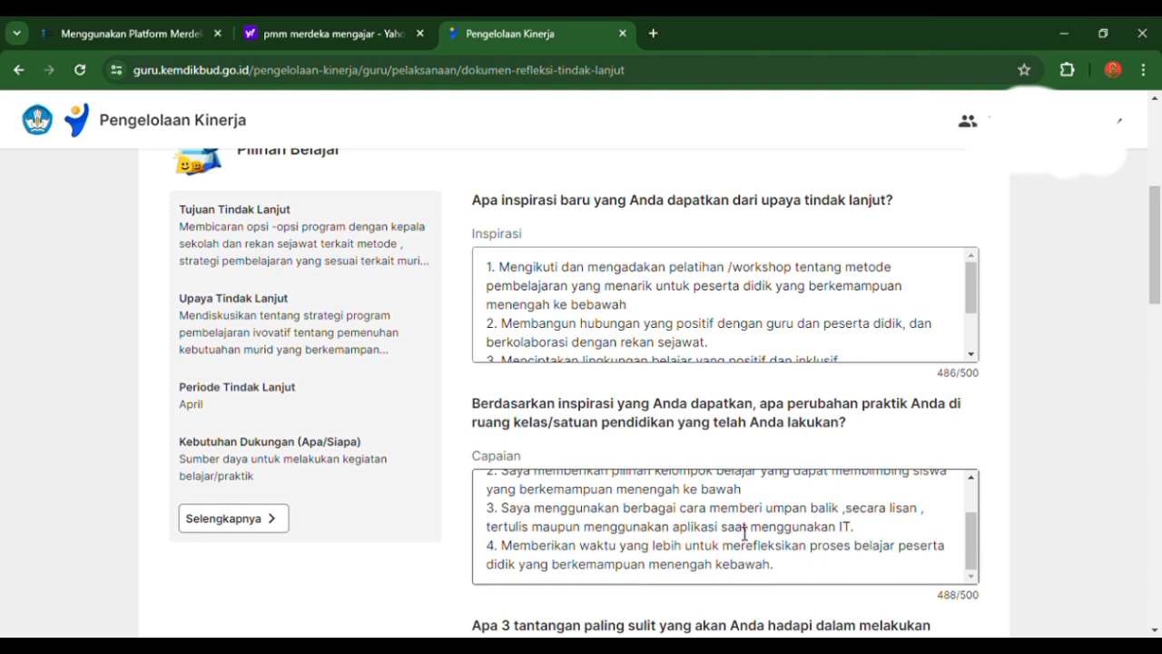
scroll(536, 366, up, 5)
scroll(536, 366, down, 4)
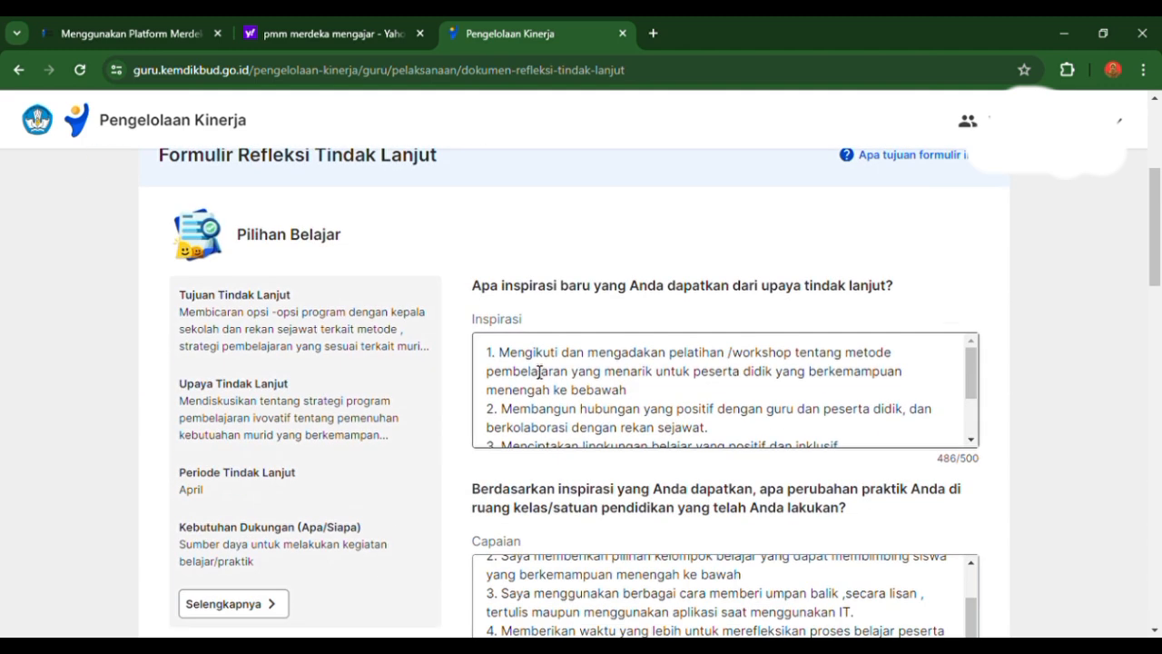
scroll(539, 373, down, 2)
scroll(538, 373, up, 5)
scroll(529, 373, down, 3)
click(489, 368)
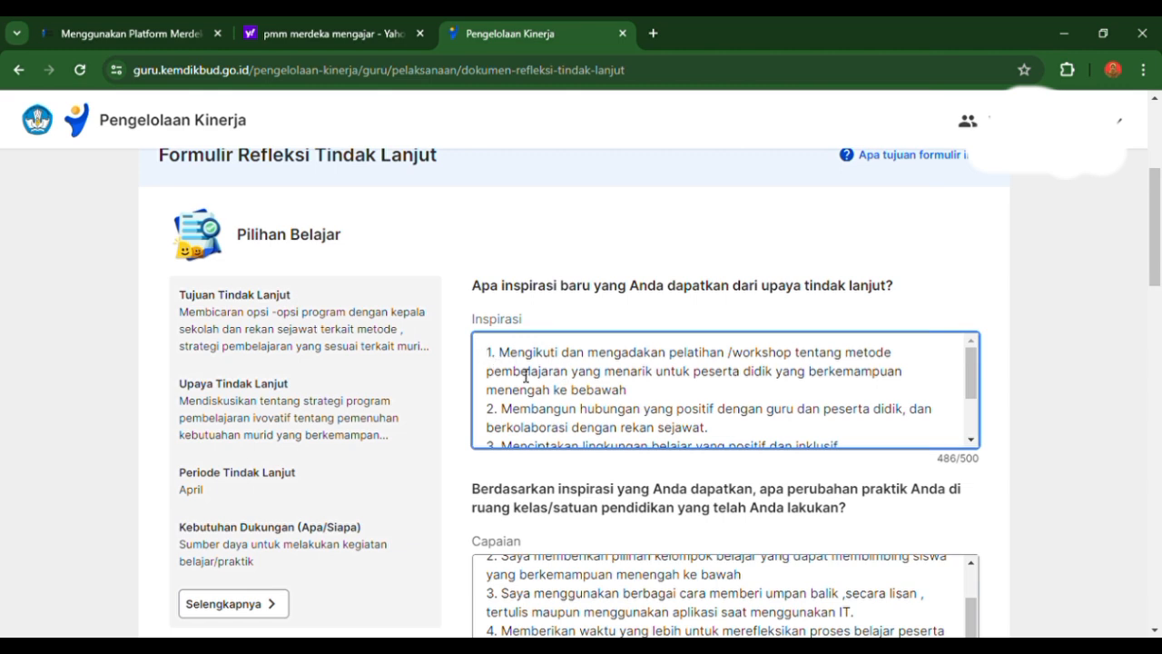
scroll(548, 375, down, 2)
scroll(550, 373, up, 2)
scroll(658, 418, down, 2)
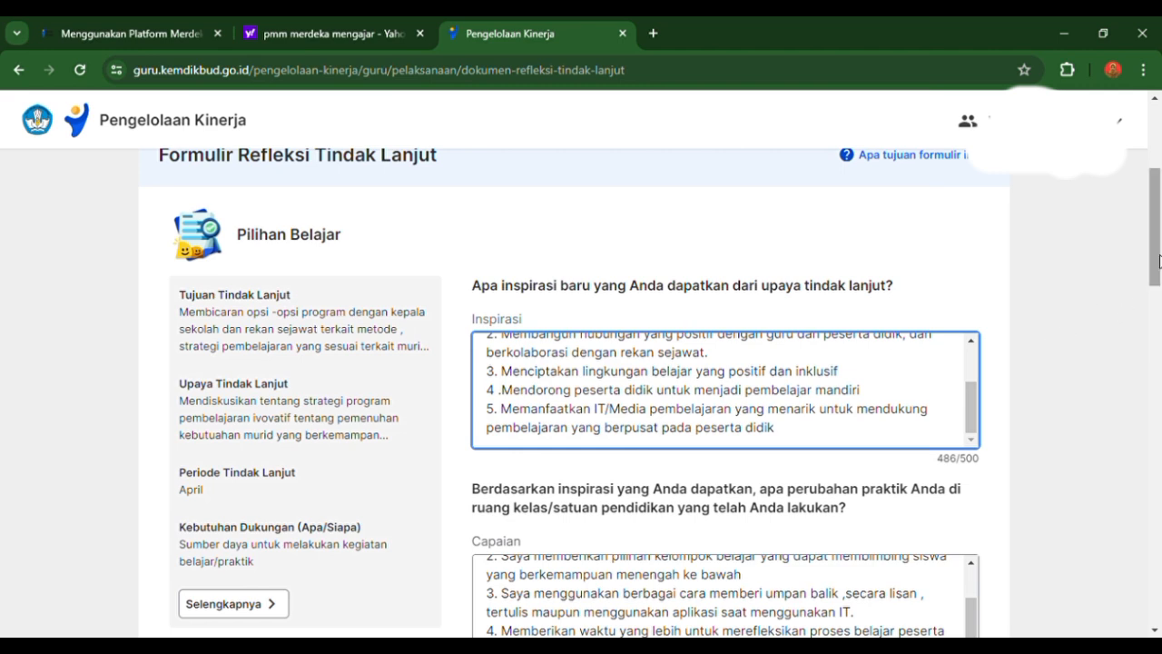
- Read the full Capaian answer under Pilihan Belajar, comparing it with the Inspirasi answer and the Tindak Lanjut summary
drag(1155, 262, 1155, 314)
drag(978, 382, 973, 342)
click(963, 375)
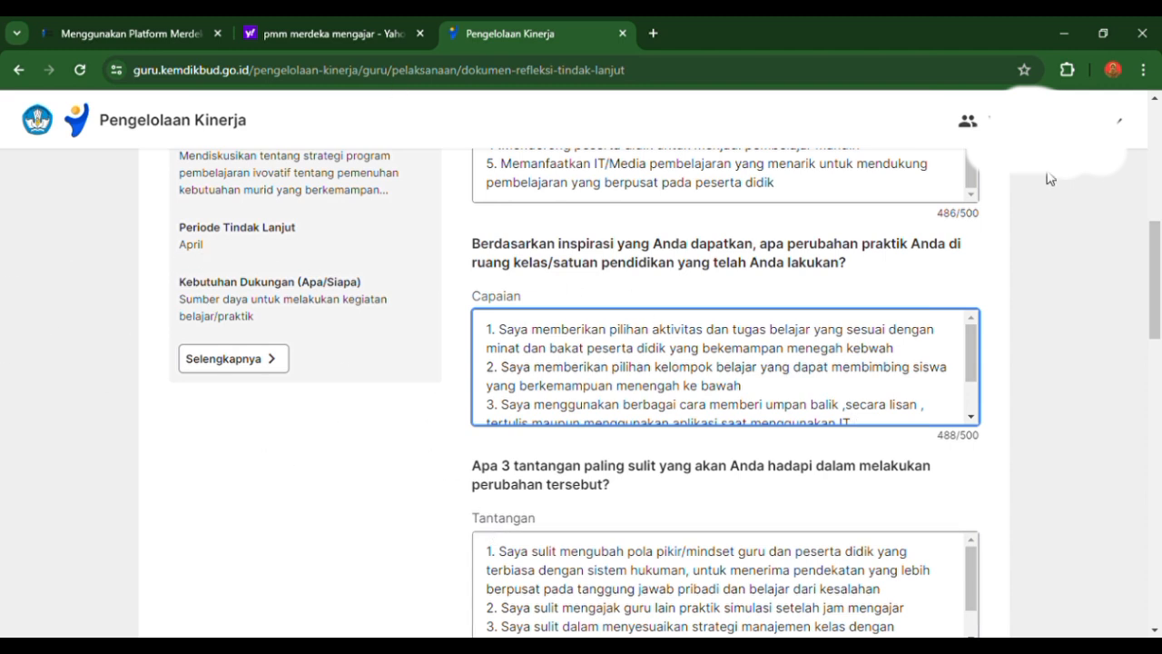
scroll(327, 297, up, 3)
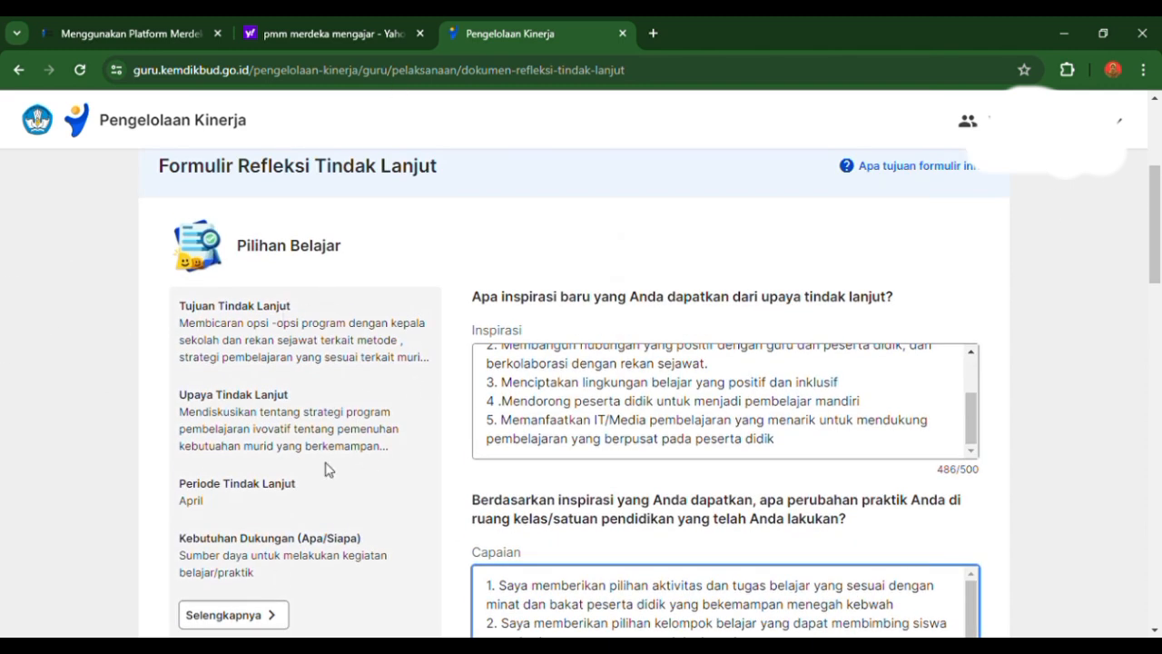
scroll(381, 437, down, 2)
scroll(550, 340, up, 3)
scroll(550, 349, down, 3)
scroll(630, 410, down, 1)
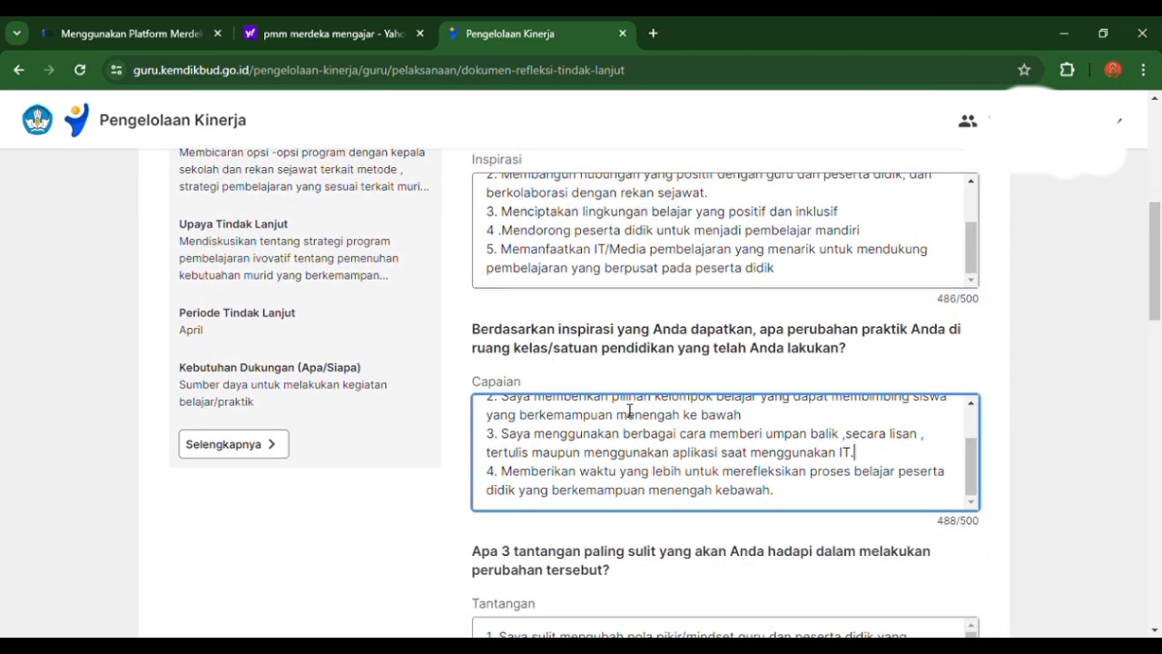
- Review the rest of the form, including the PMM section and submission options, and return to the first Inspirasi answer
drag(1161, 238, 1160, 563)
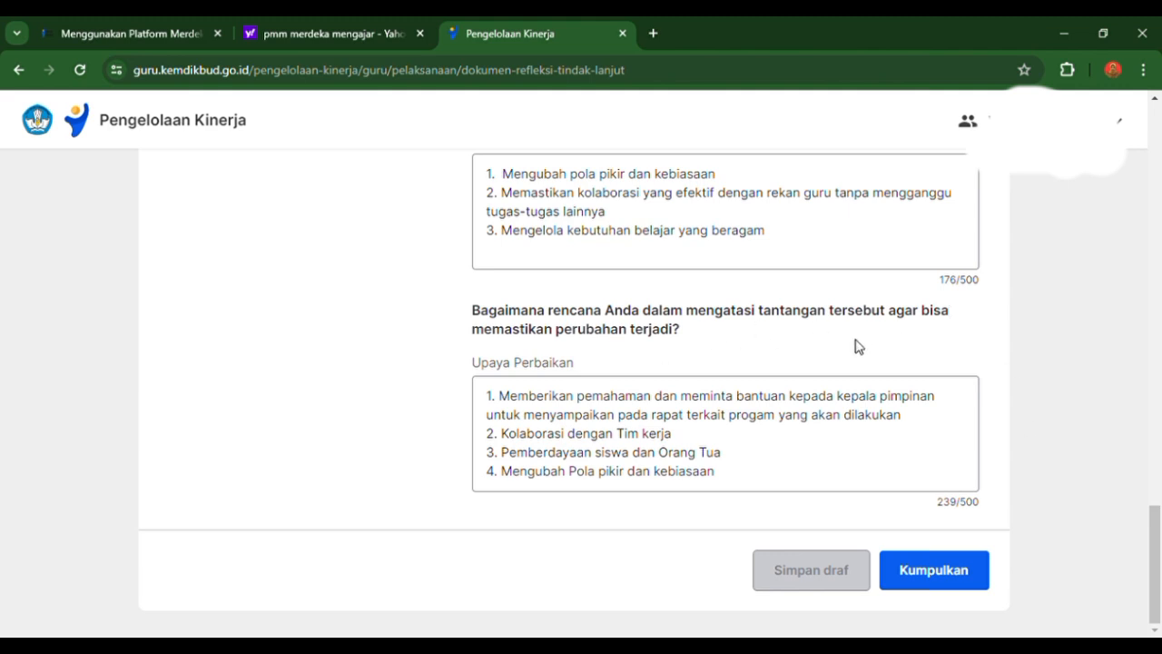
scroll(856, 345, up, 4)
scroll(861, 348, up, 3)
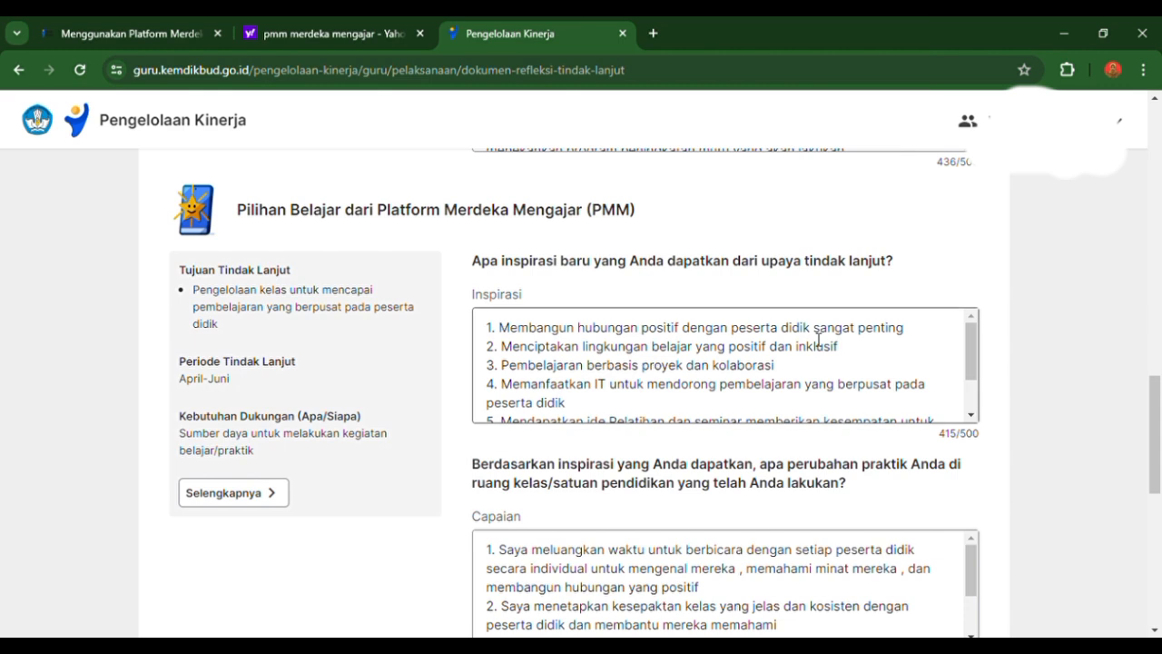
scroll(827, 345, up, 2)
scroll(521, 311, down, 2)
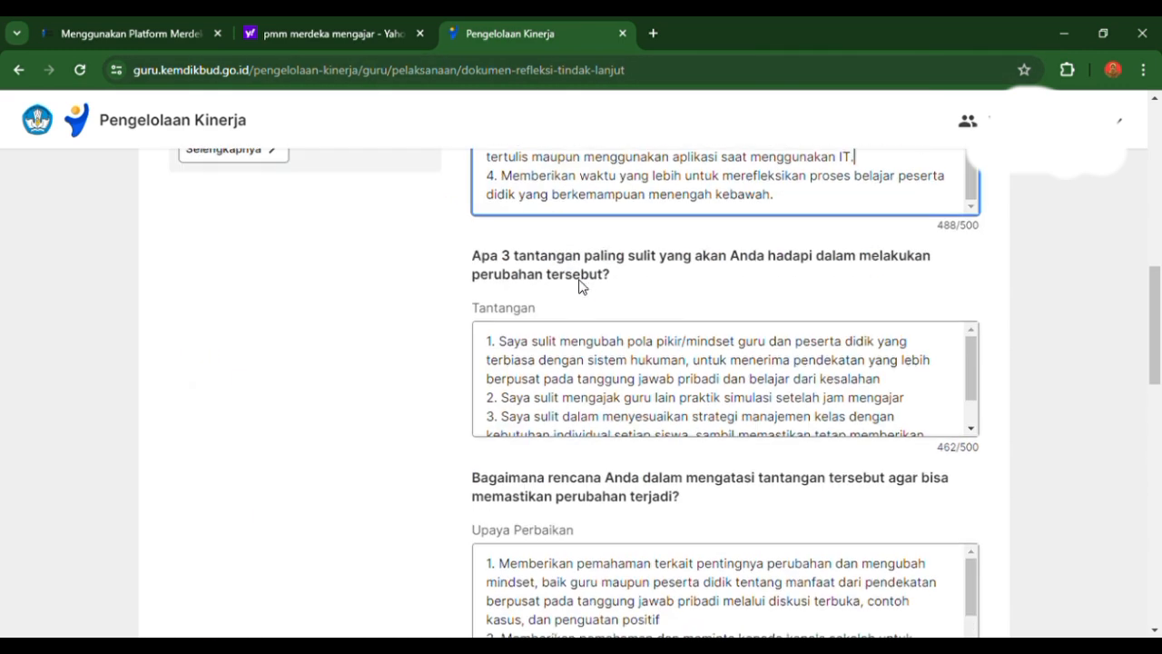
scroll(581, 285, up, 6)
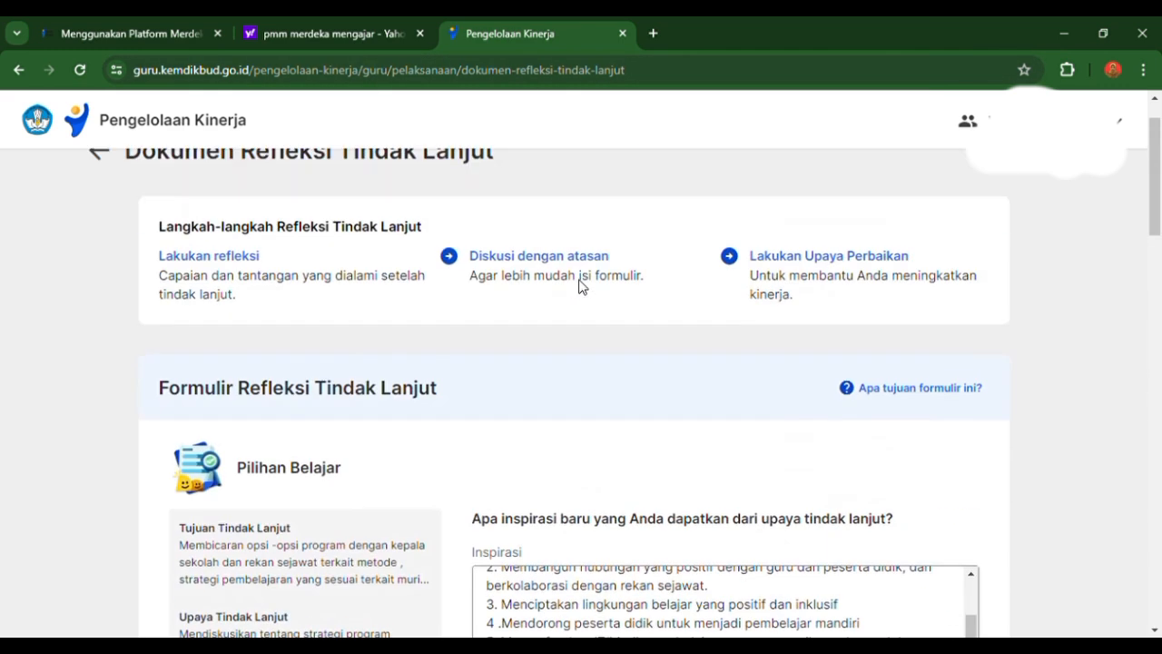
scroll(581, 286, down, 4)
drag(969, 354, 970, 300)
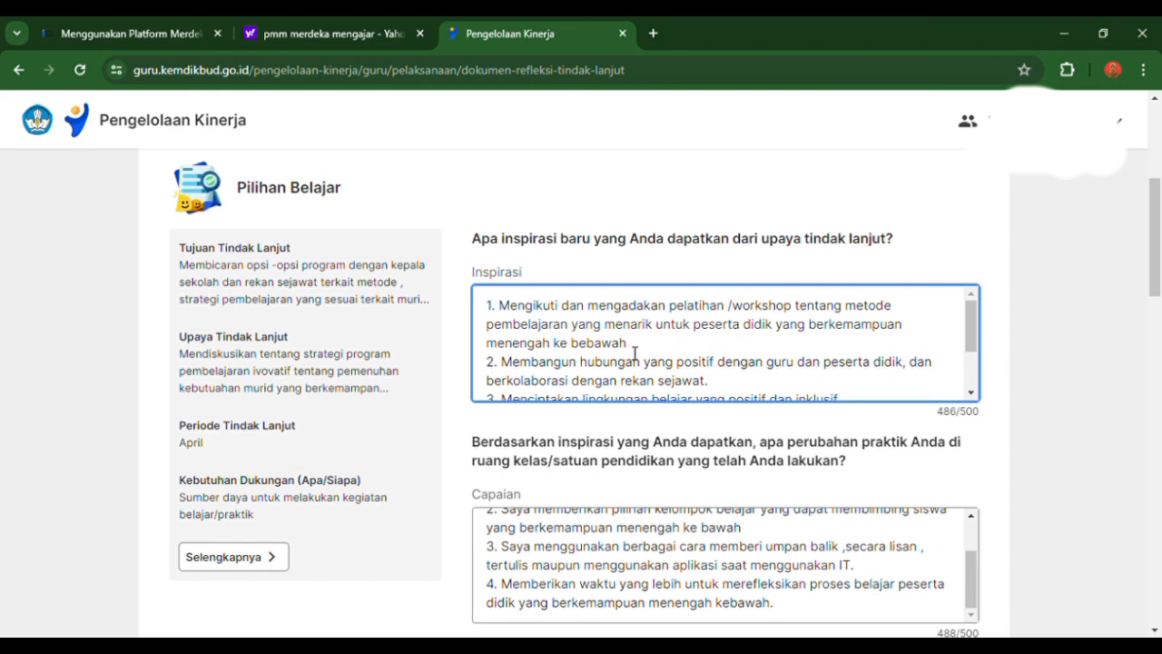
- Read the Inspirasi answer under Pilihan Belajar from its first to its fifth point
scroll(635, 355, down, 1)
scroll(634, 356, up, 2)
scroll(634, 356, down, 1)
scroll(634, 356, up, 1)
scroll(788, 345, down, 3)
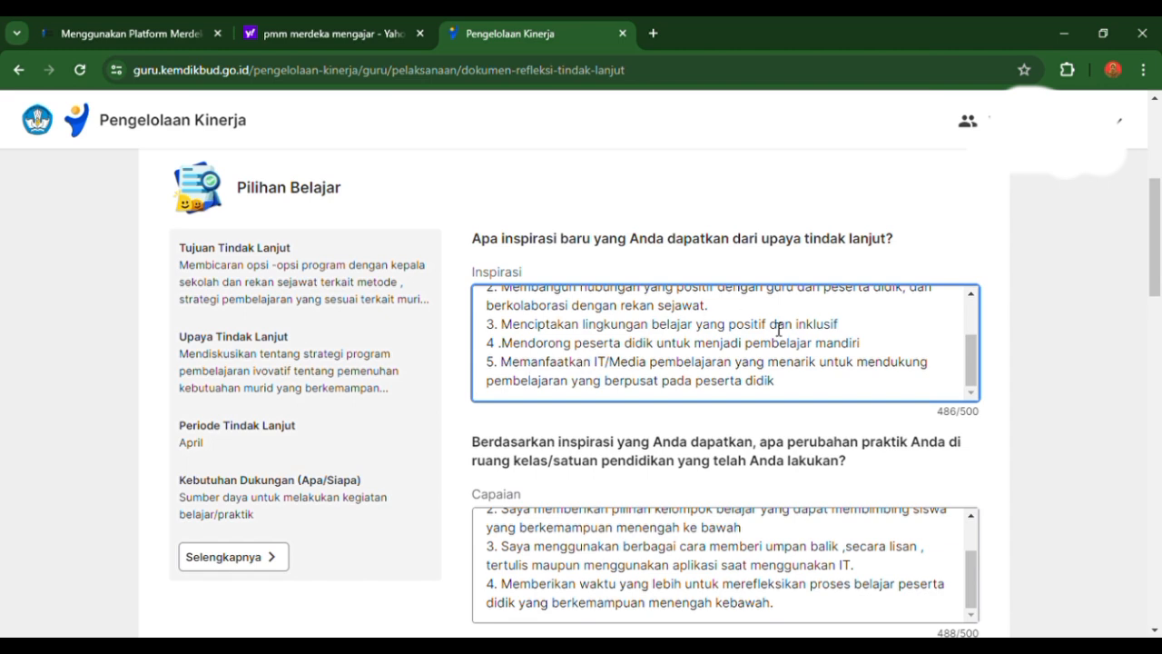
- Read the full Capaian answer under Pilihan Belajar about changes made to classroom practice
scroll(681, 374, down, 1)
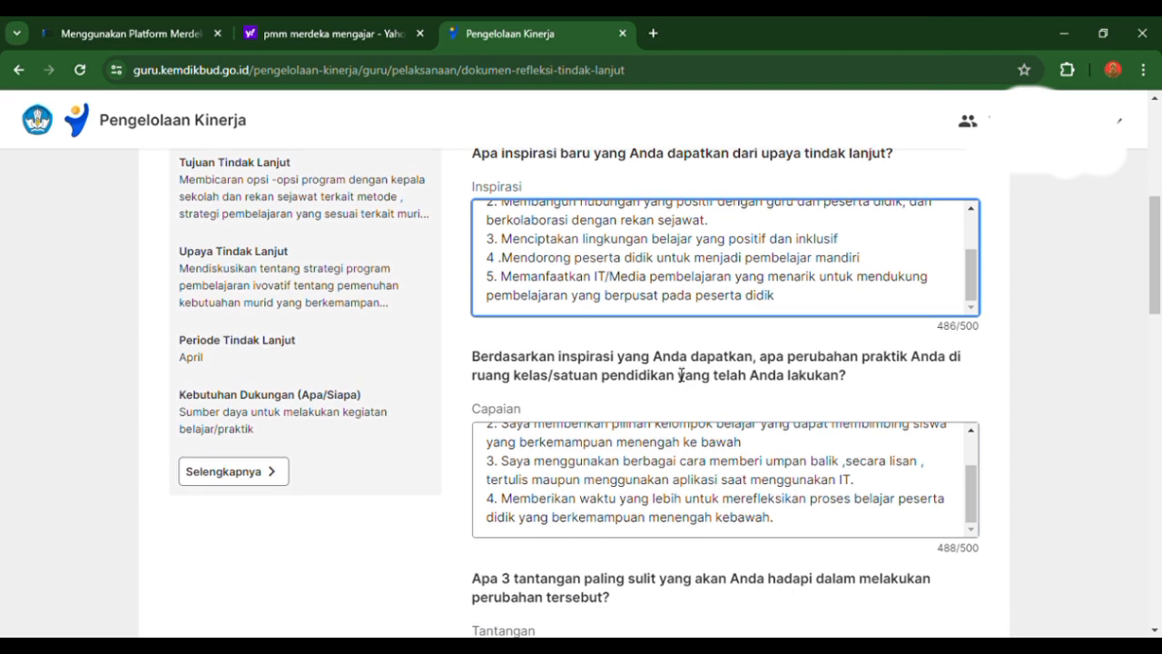
scroll(503, 405, down, 2)
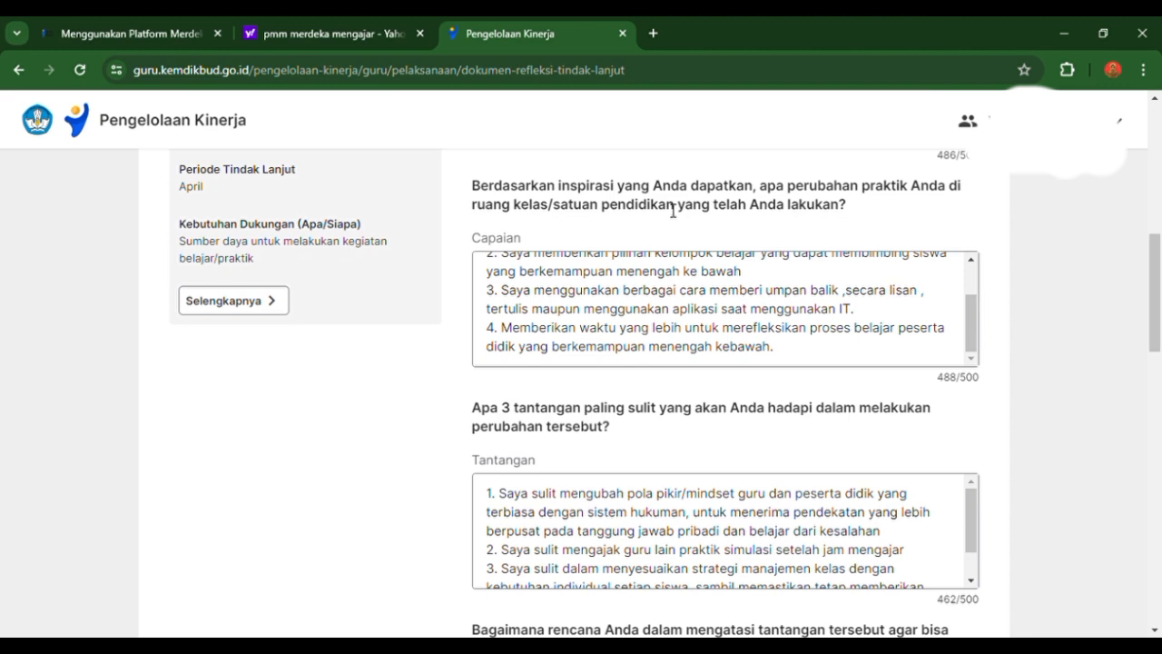
scroll(772, 291, up, 5)
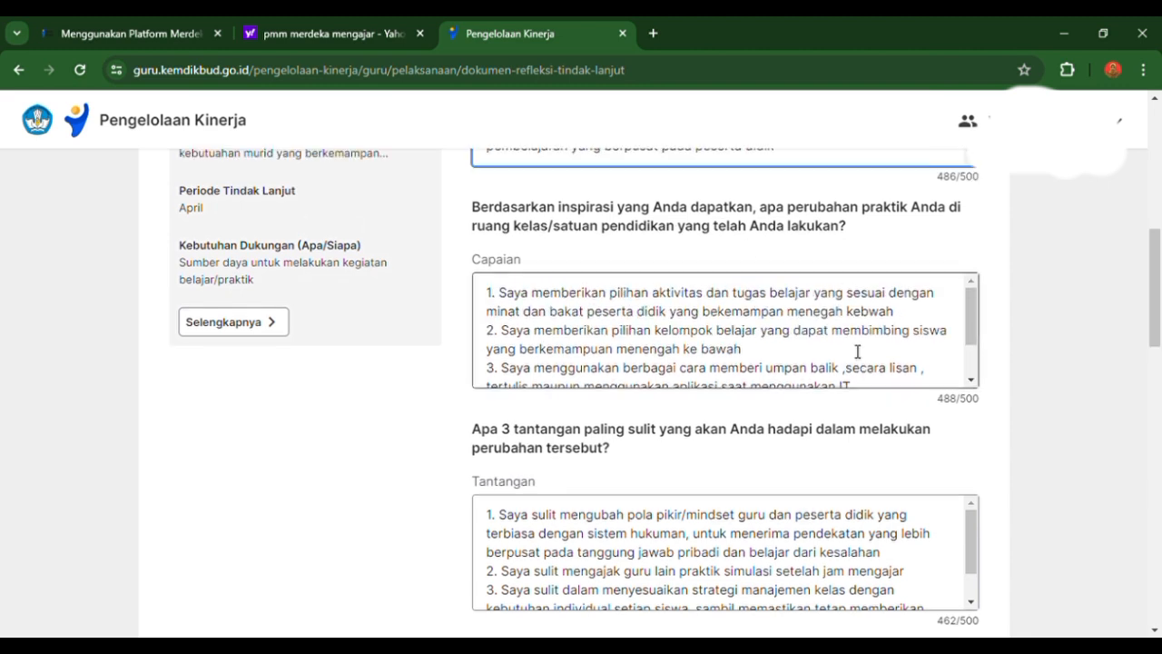
drag(969, 474, 971, 452)
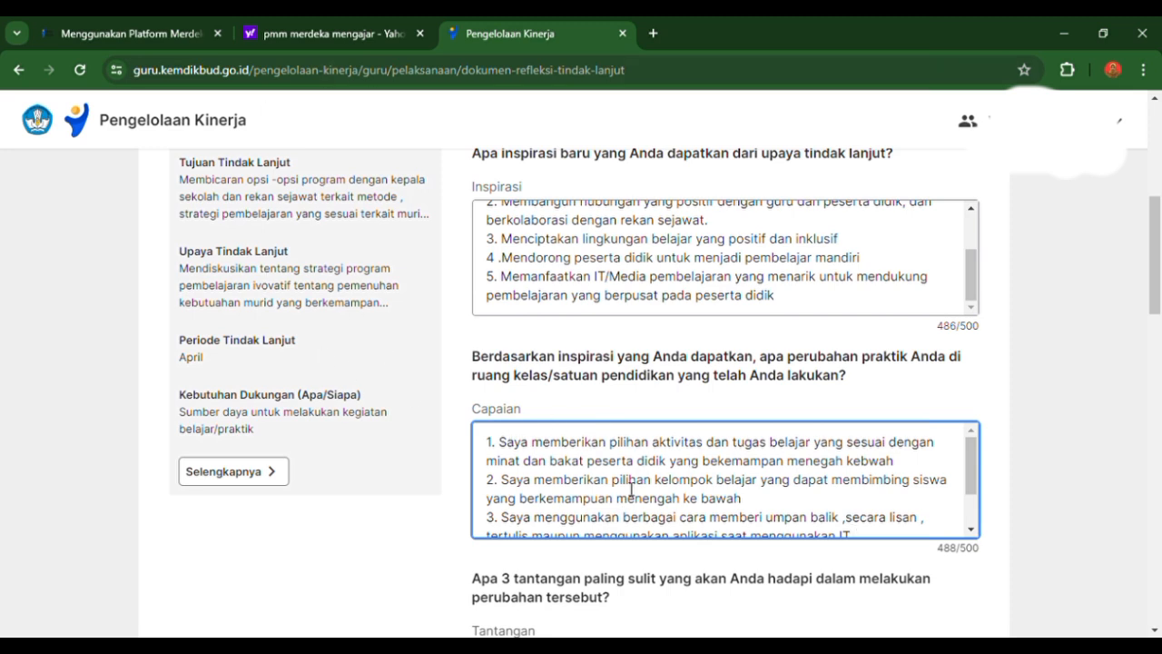
scroll(717, 445, down, 2)
- Read the full Tantangan answer under Pilihan Belajar on the three hardest challenges
drag(1155, 291, 1156, 352)
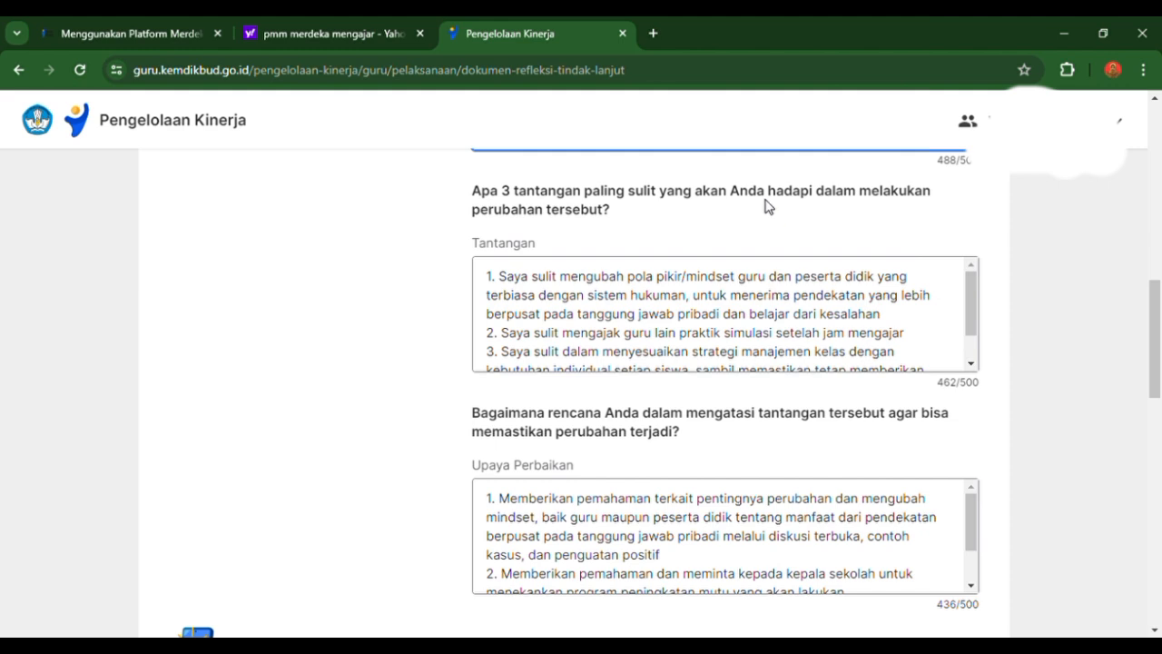
scroll(593, 304, down, 1)
scroll(593, 304, up, 1)
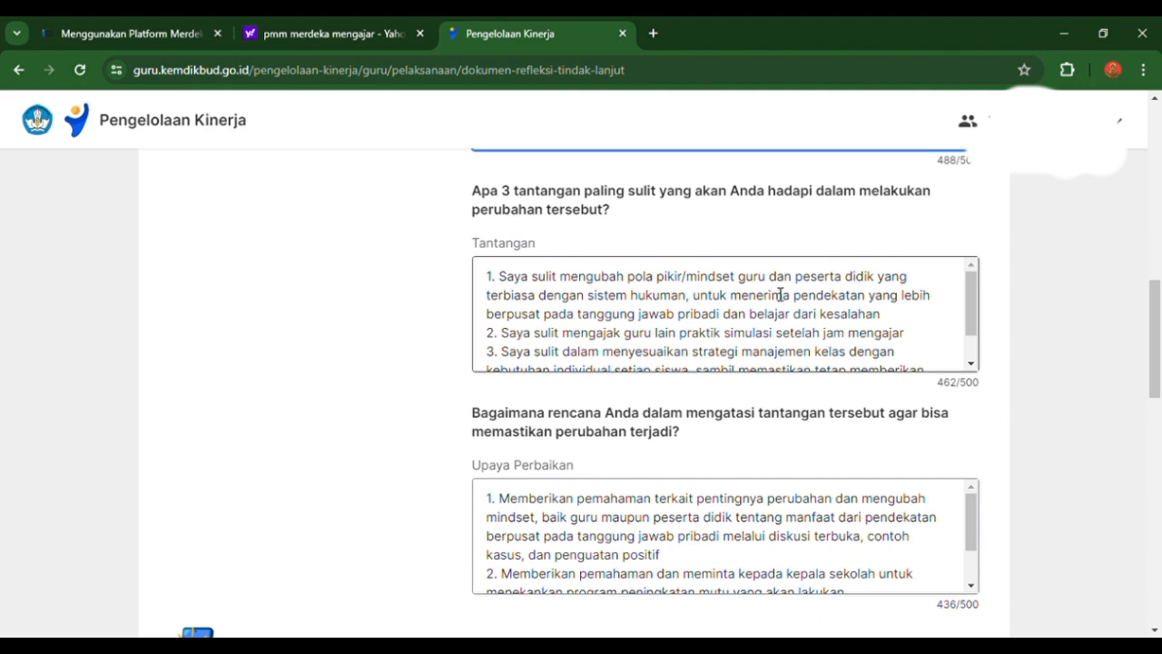
scroll(780, 294, down, 1)
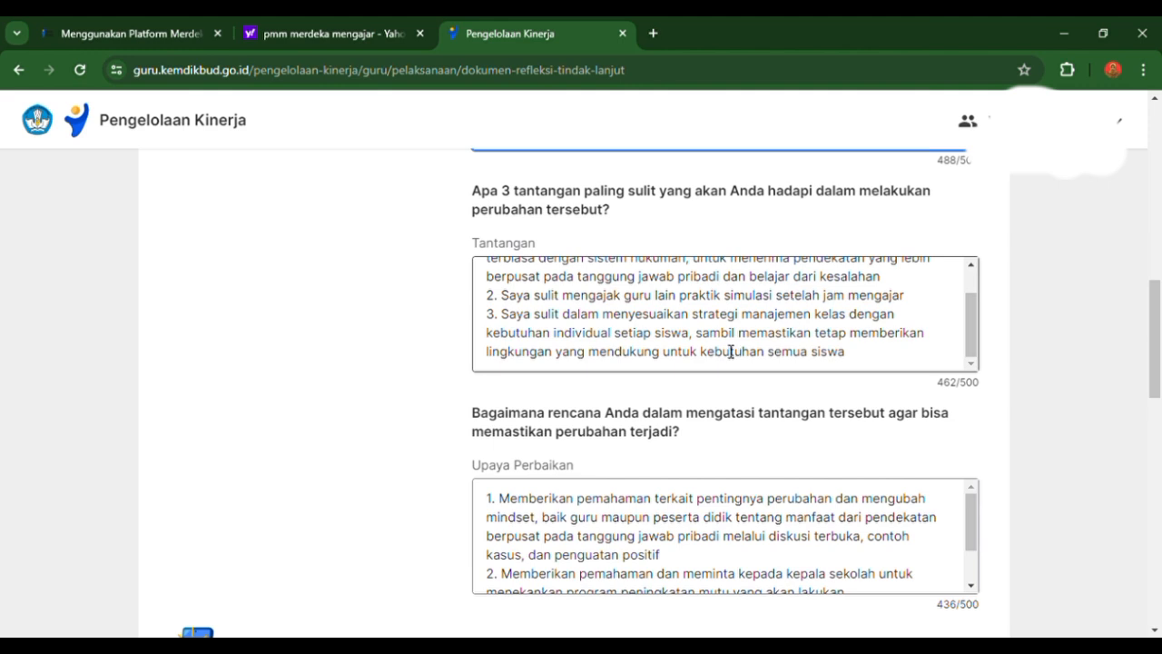
scroll(788, 355, up, 1)
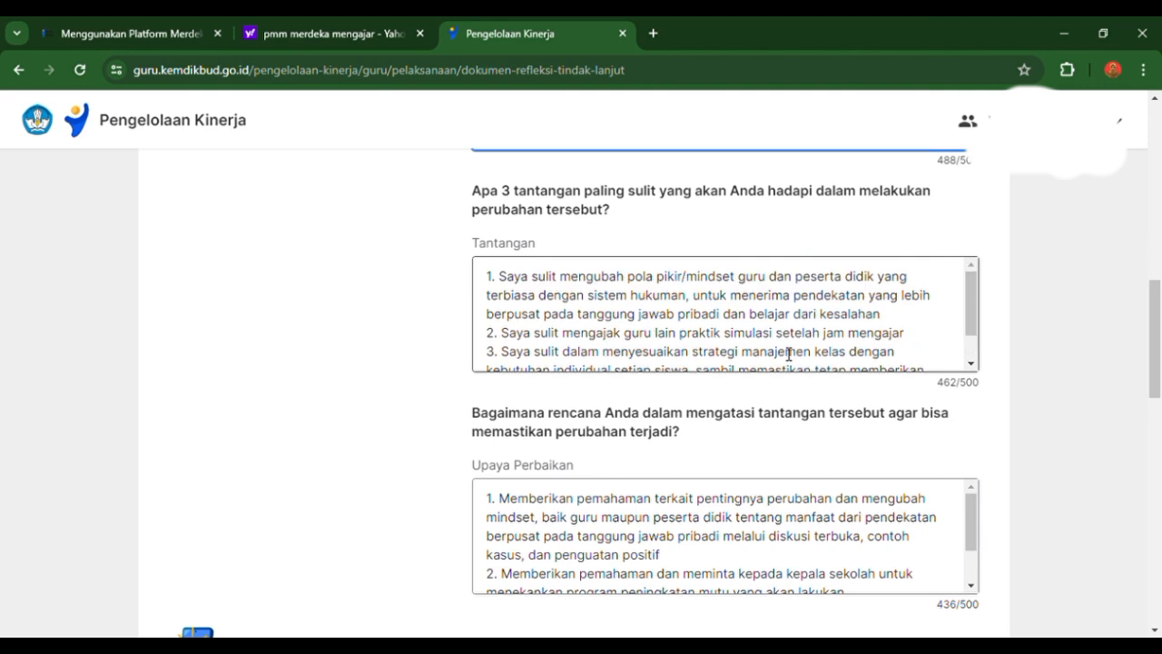
- Recheck the Pilihan Belajar summary and answers, then review the April-Juni section's answers from Inspirasi to Upaya Perbaikan and the submission options
scroll(788, 354, up, 3)
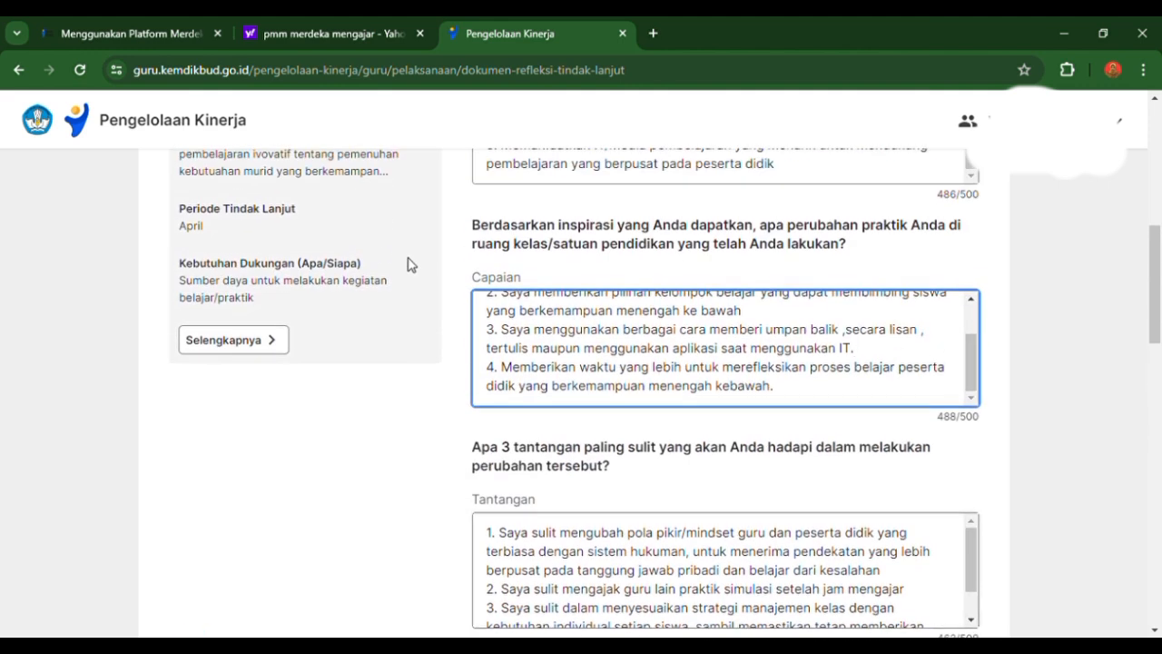
scroll(407, 272, up, 4)
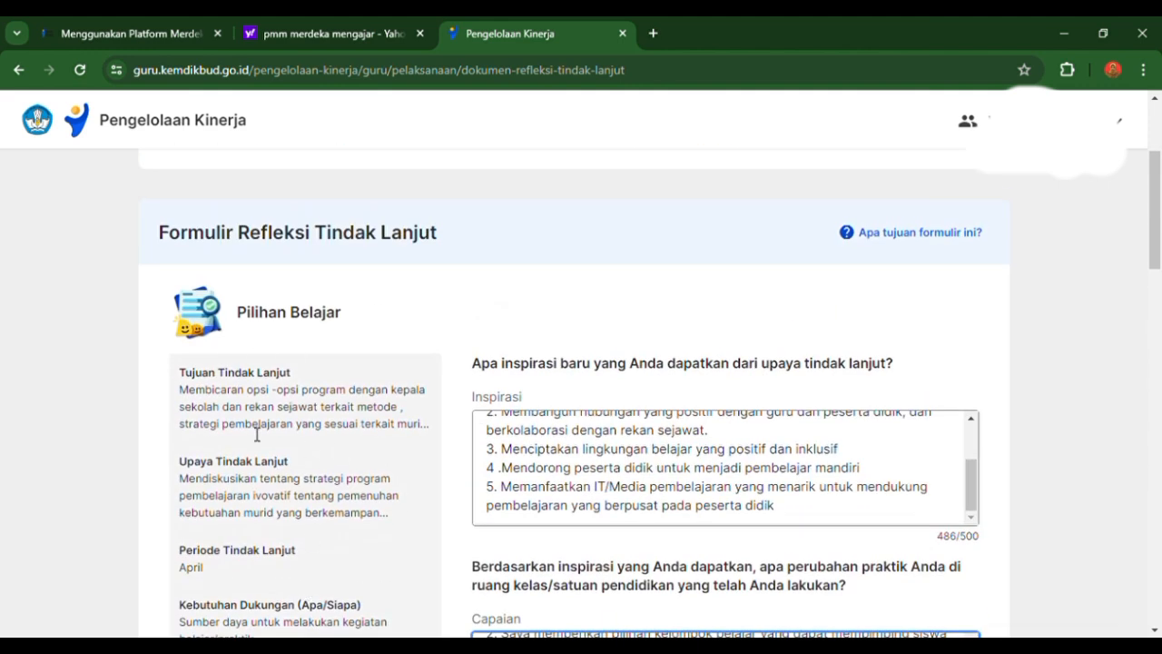
scroll(309, 476, down, 2)
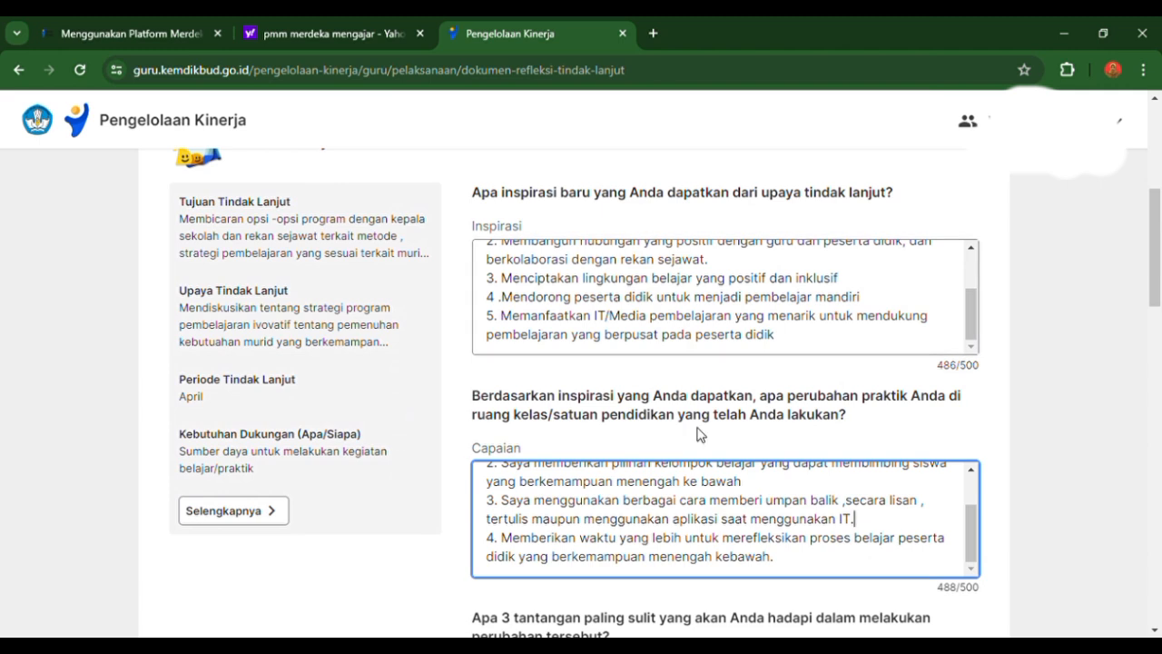
scroll(695, 434, down, 12)
scroll(695, 434, down, 3)
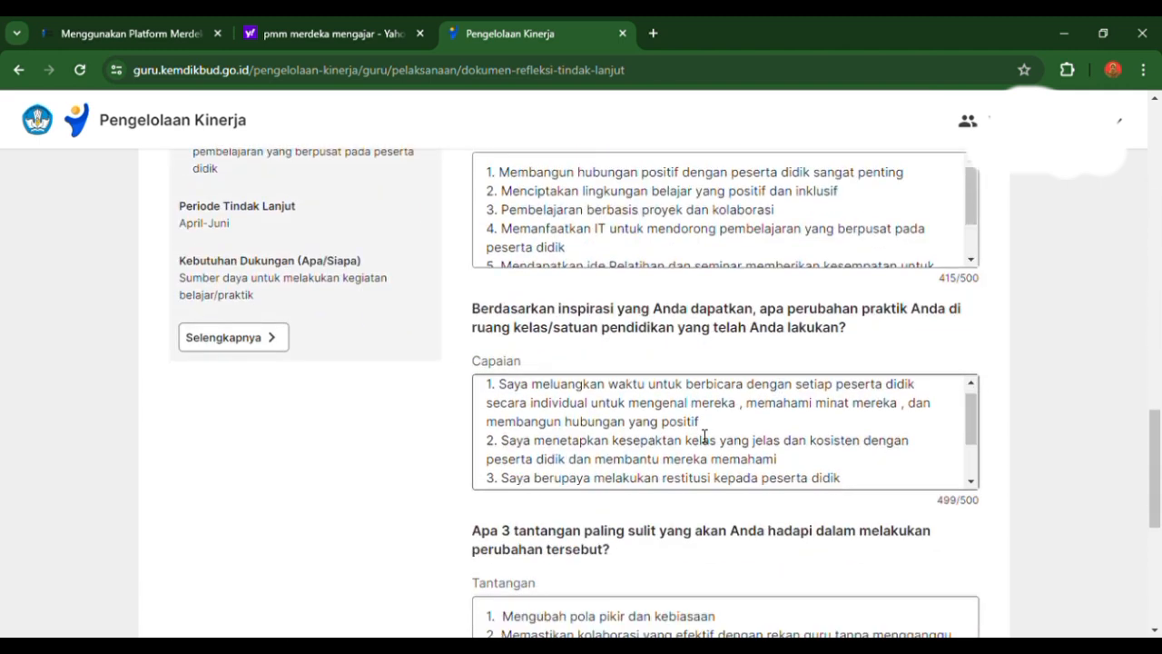
drag(1156, 458, 1160, 556)
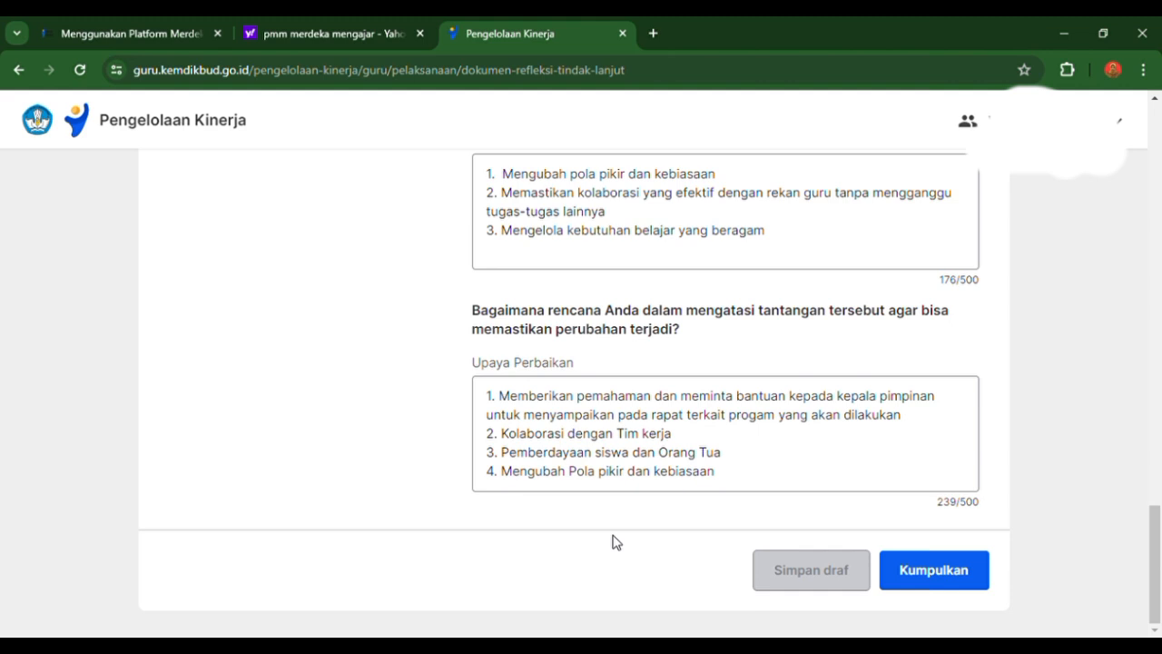
scroll(614, 542, up, 6)
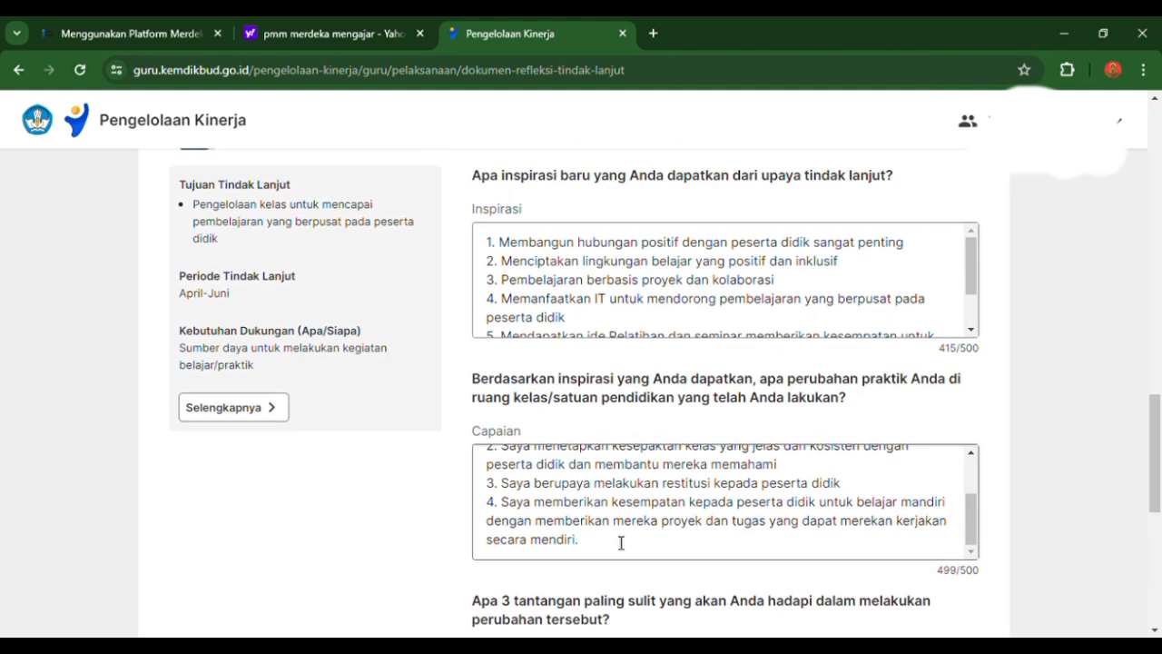